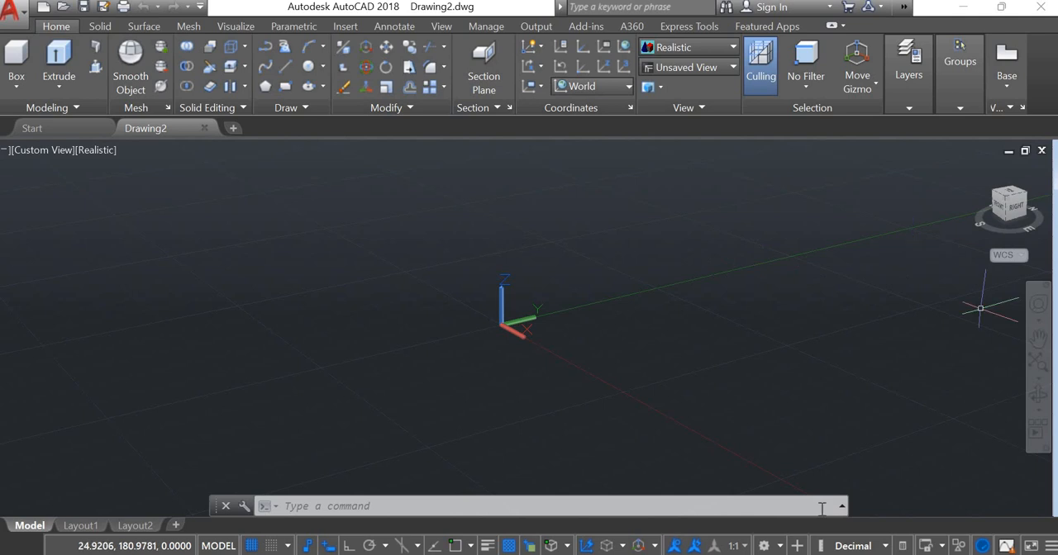
{"action": "left_click", "coordinate": [780, 547]}
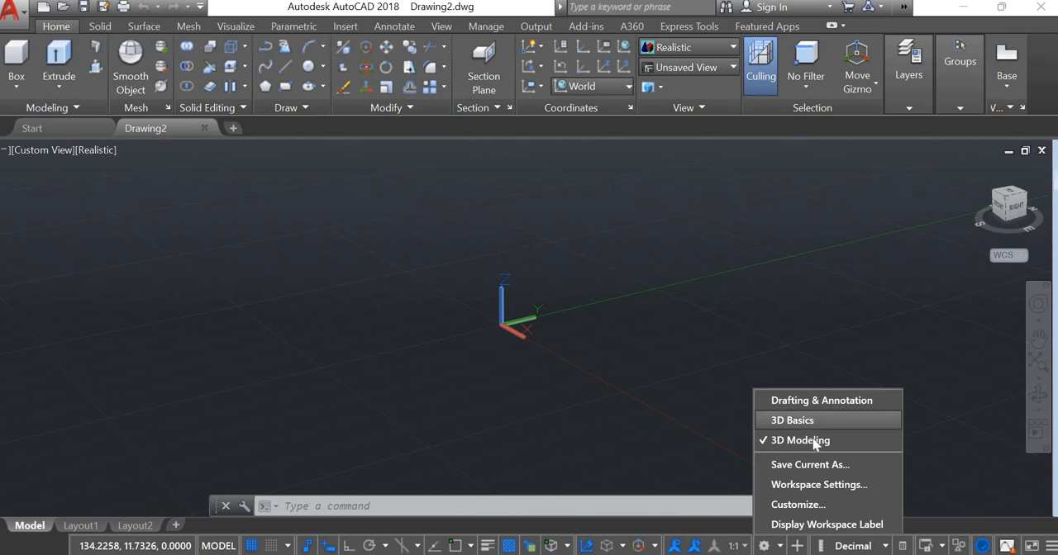
{"action": "left_click", "coordinate": [62, 89]}
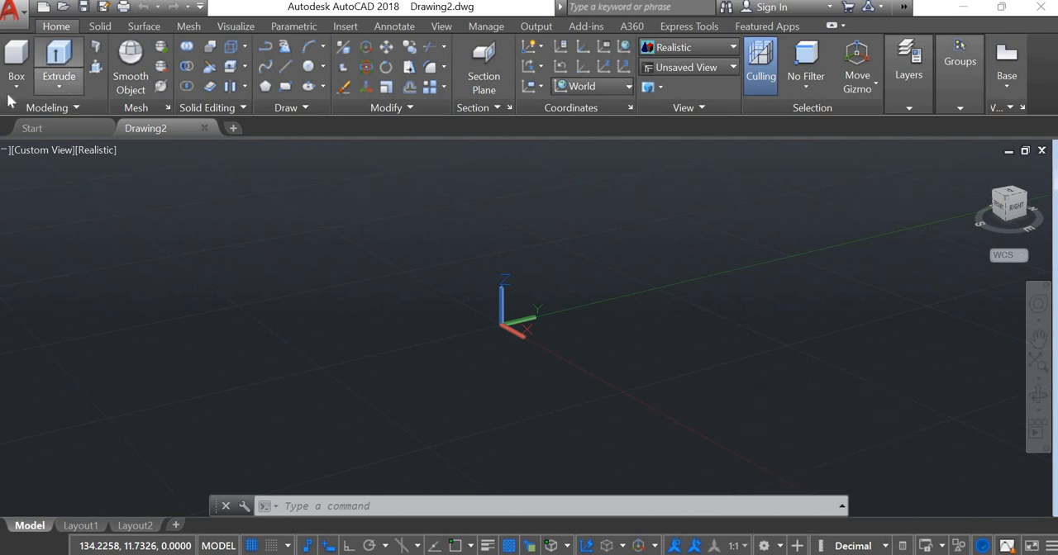
{"action": "left_click", "coordinate": [16, 85]}
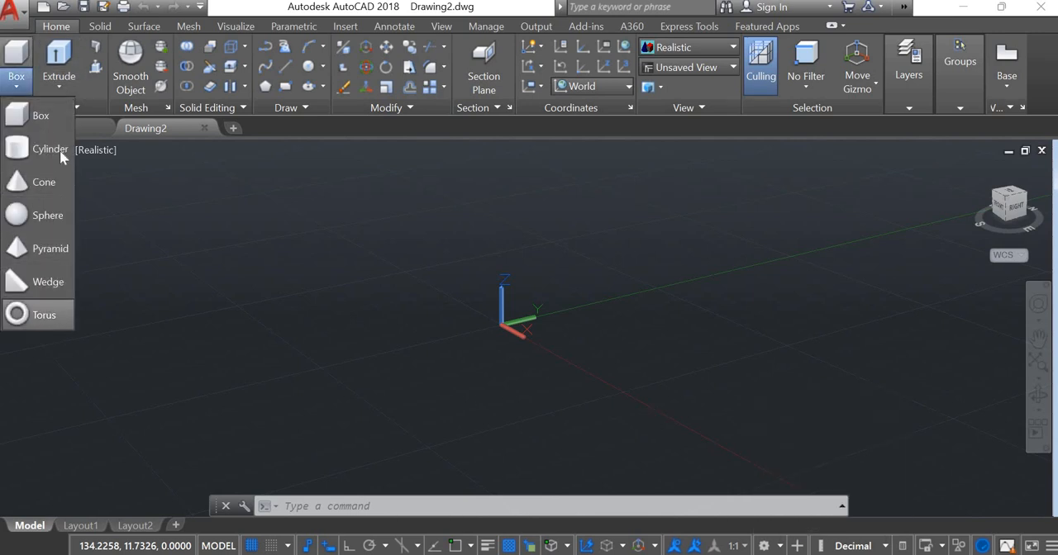
{"action": "left_click", "coordinate": [58, 86]}
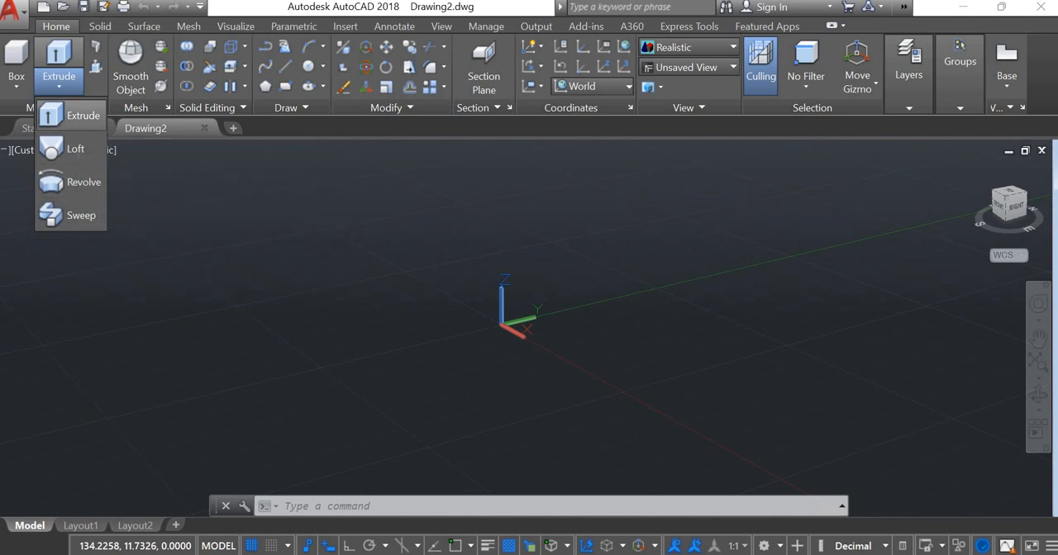
- Draw a circle freehand on the ground plane, centred behind the origin so that its edge passes near the origin
{"action": "left_click", "coordinate": [315, 102]}
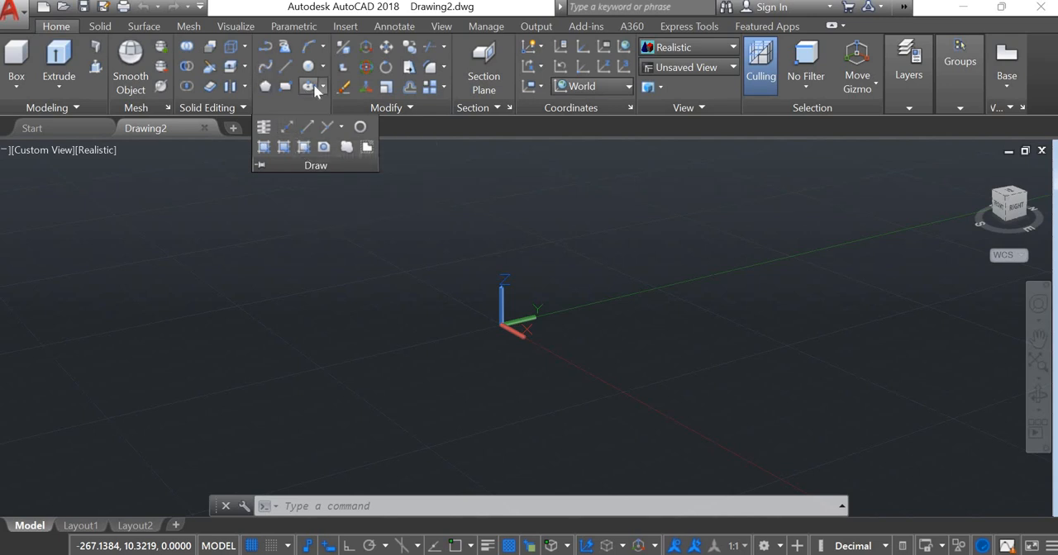
{"action": "left_click", "coordinate": [325, 148]}
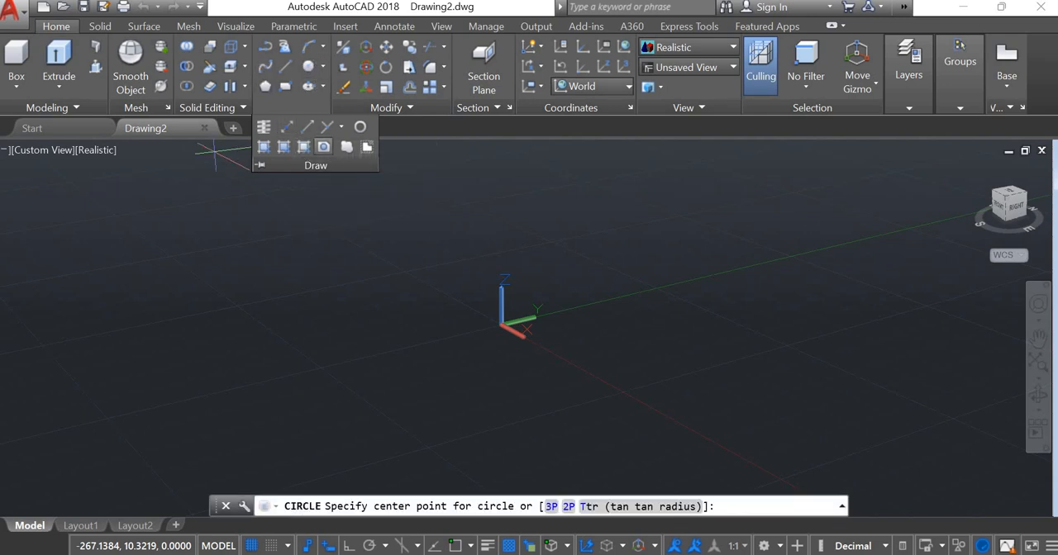
{"action": "left_click", "coordinate": [389, 313]}
{"action": "left_click", "coordinate": [456, 357]}
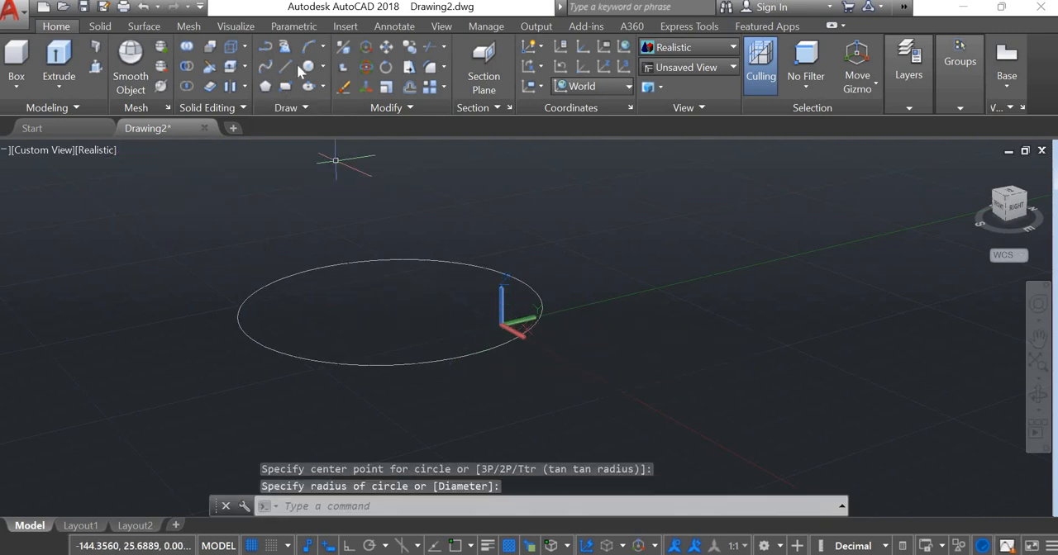
- Draw a rectangle freehand inside the circle on the same plane and leave the command
{"action": "left_click", "coordinate": [322, 66]}
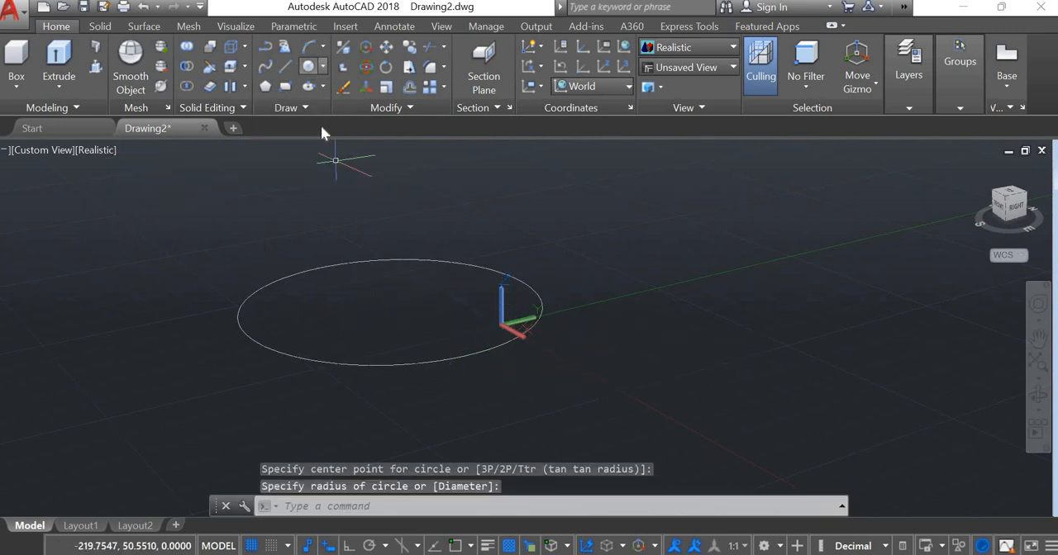
{"action": "left_click", "coordinate": [265, 81]}
{"action": "left_click", "coordinate": [283, 87]}
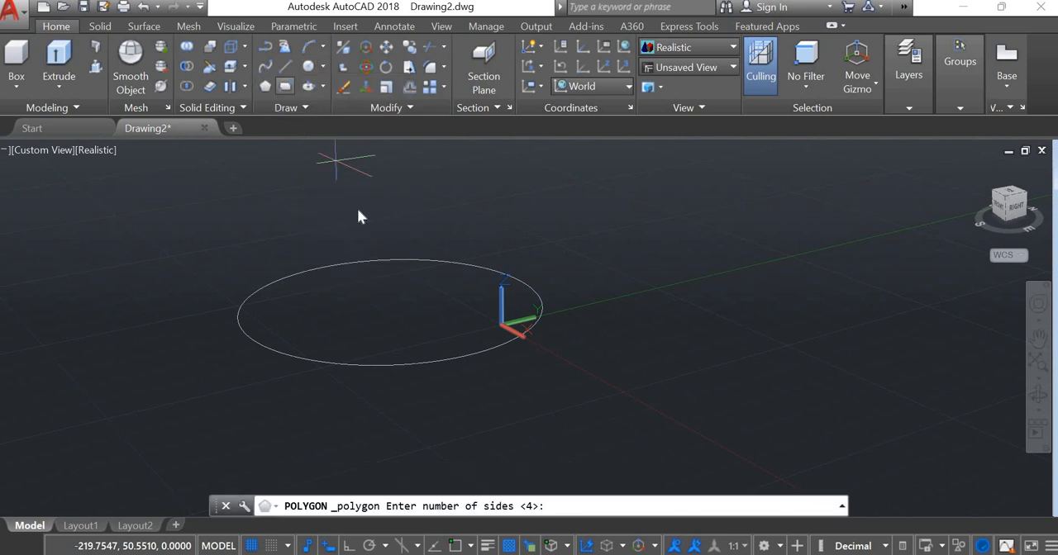
{"action": "left_click", "coordinate": [284, 86]}
{"action": "left_click", "coordinate": [330, 285]}
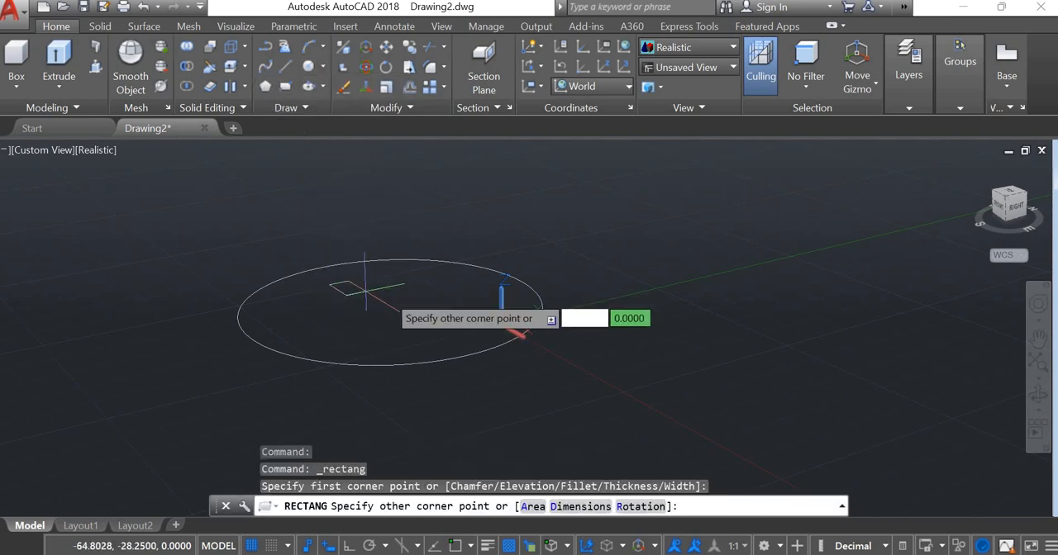
{"action": "left_click", "coordinate": [472, 316]}
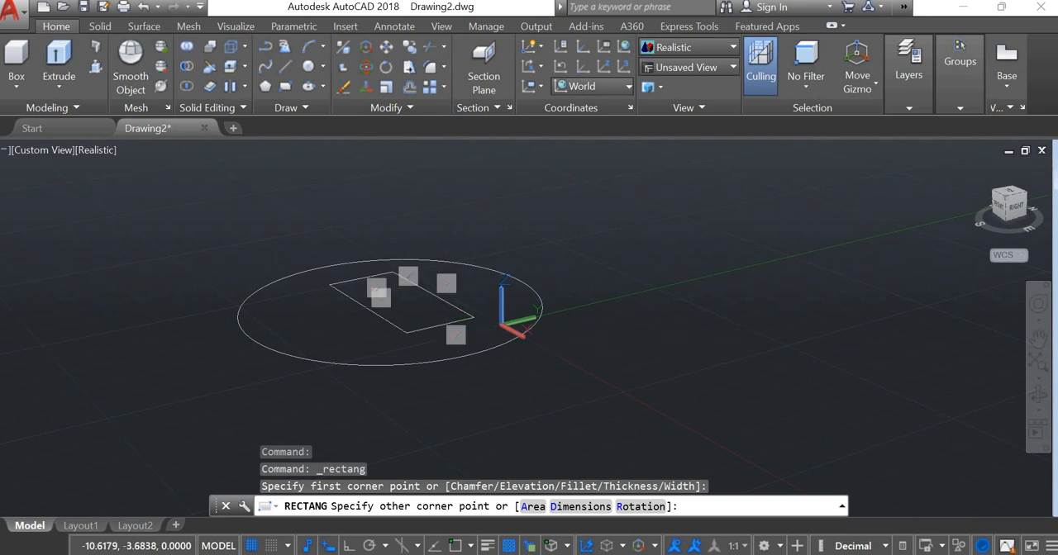
{"action": "key", "text": "Escape"}
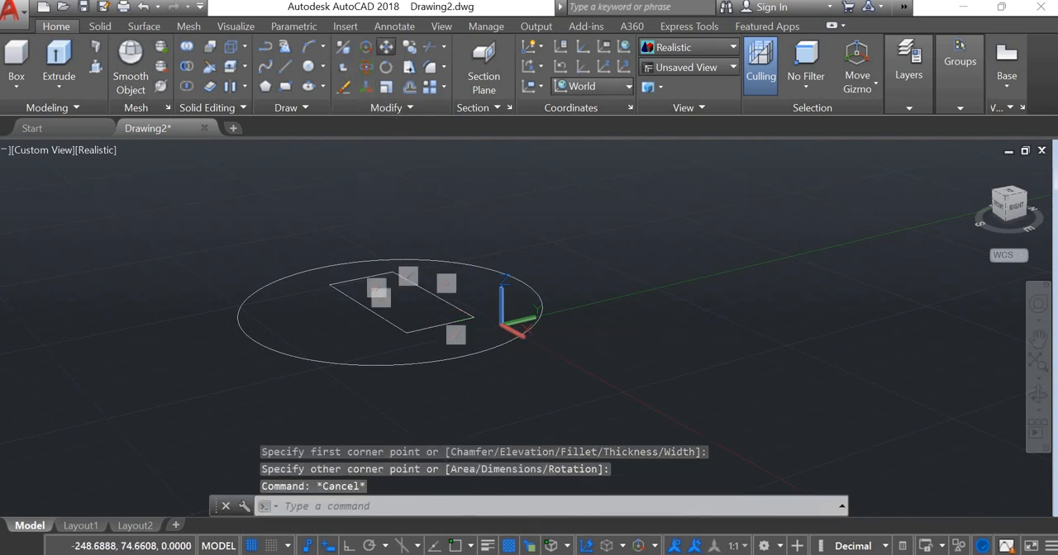
- Move the rectangle 50 units straight up along Z from its front corner, with Ortho on
{"action": "left_click", "coordinate": [386, 47]}
{"action": "left_click", "coordinate": [423, 288]}
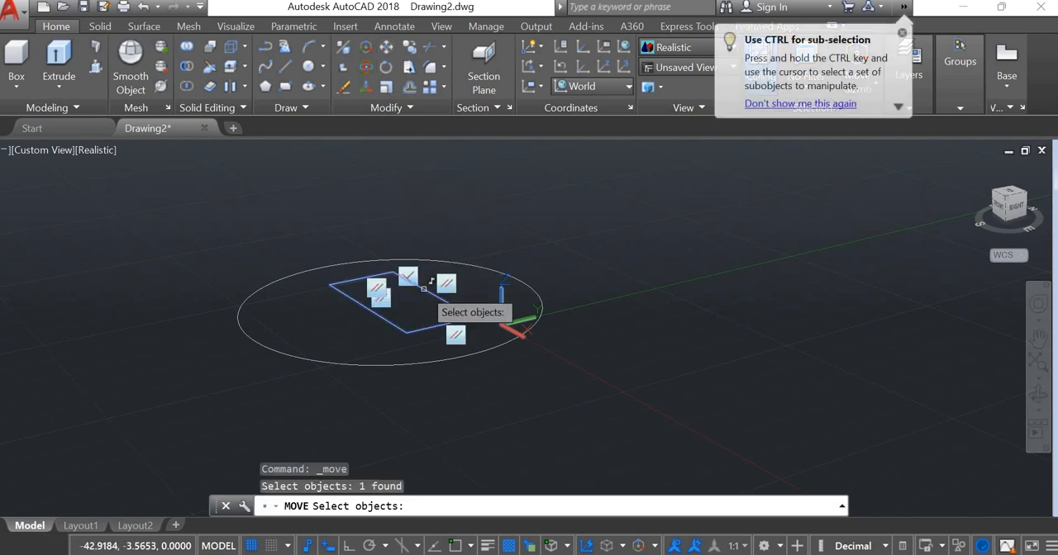
{"action": "key", "text": "Return"}
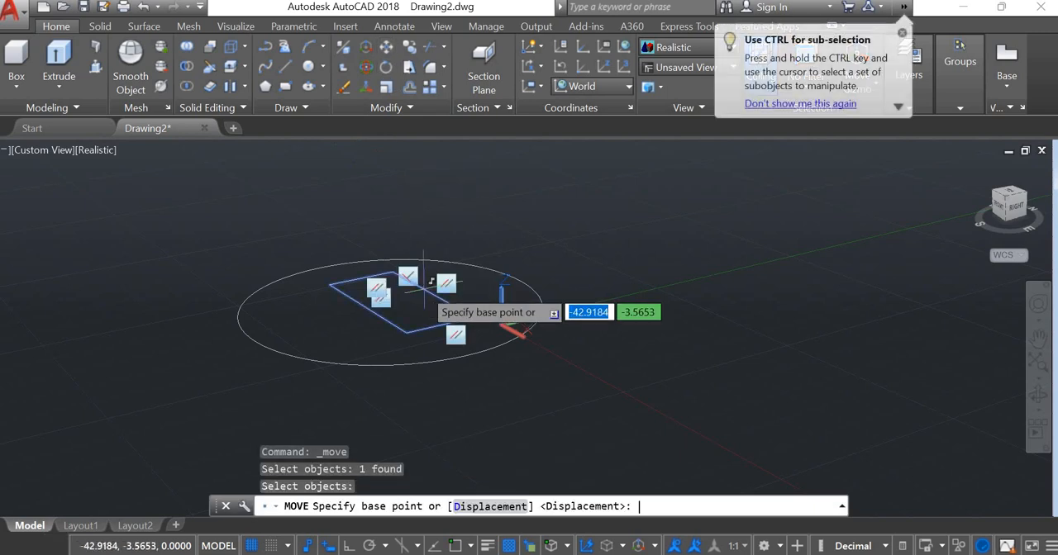
{"action": "left_click", "coordinate": [407, 332]}
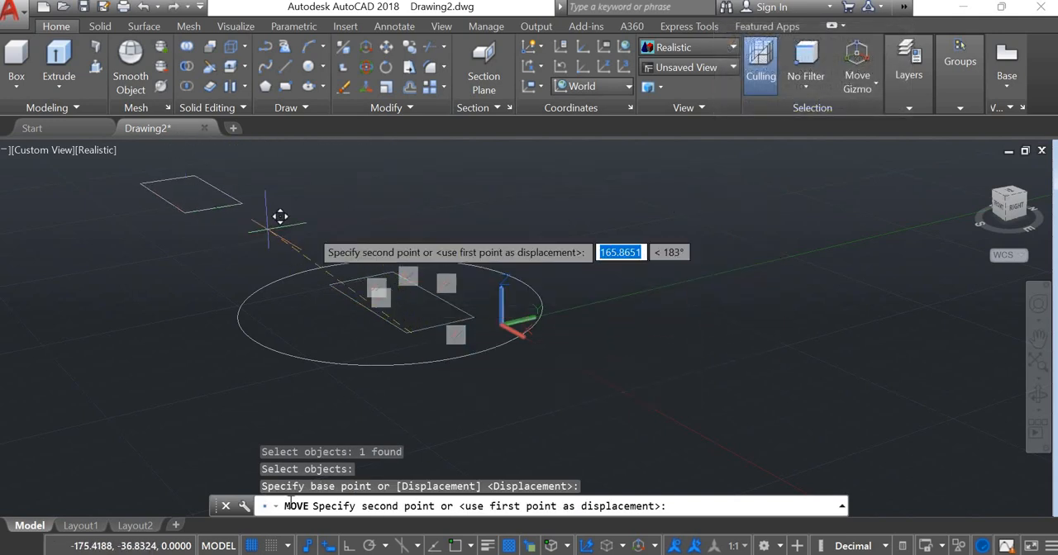
{"action": "left_click", "coordinate": [347, 547]}
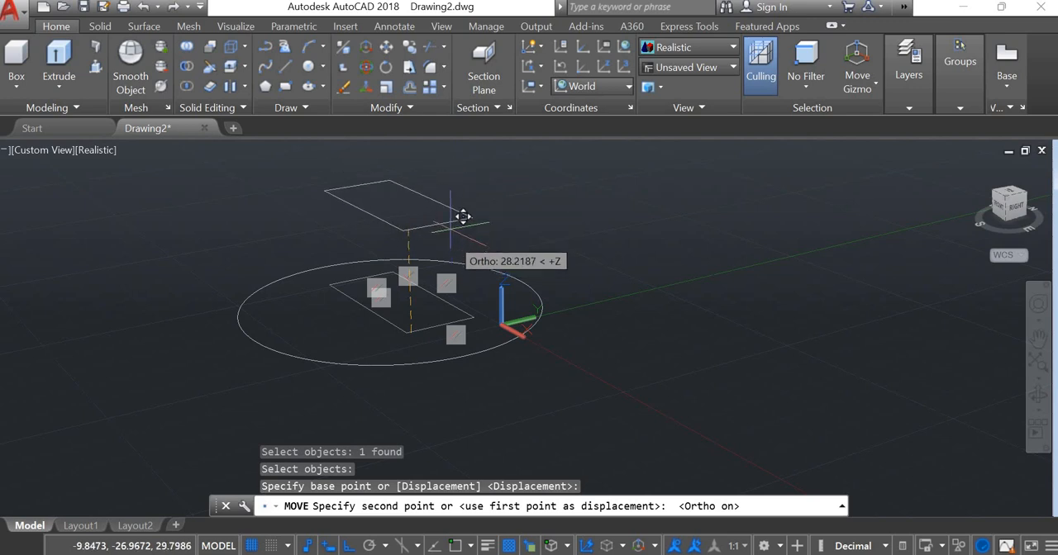
{"action": "type", "text": "50"}
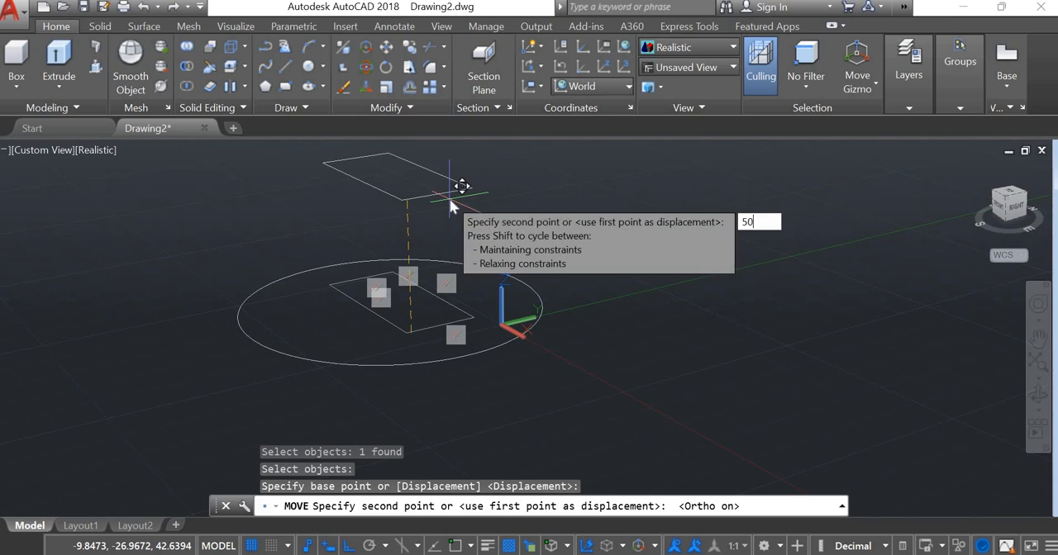
{"action": "key", "text": "Return"}
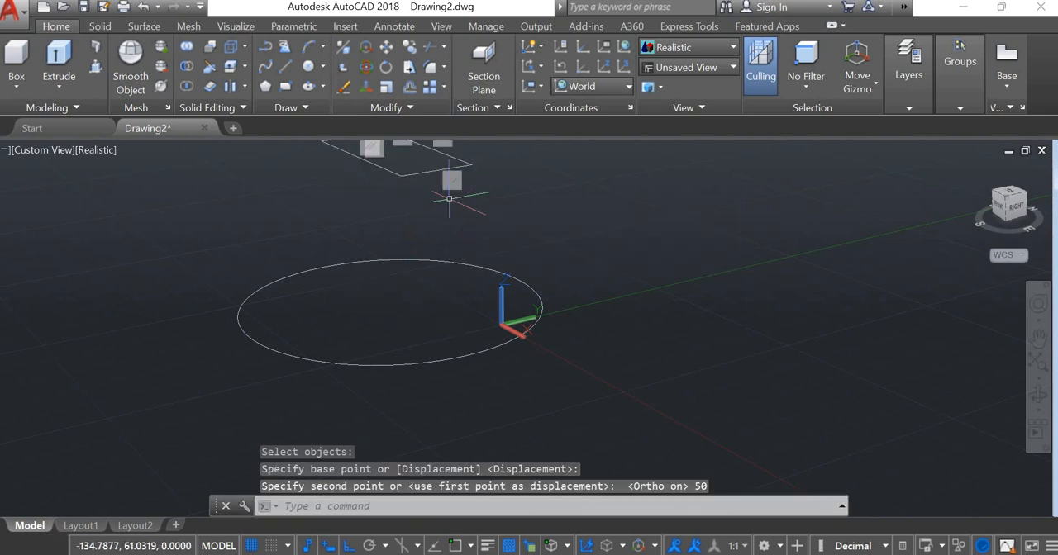
{"action": "key", "text": "Escape"}
- Loft a solid from the circle to the raised rectangle, using the Cross sections only option
{"action": "scroll", "coordinate": [523, 318], "scroll_direction": "down", "scroll_amount": 1}
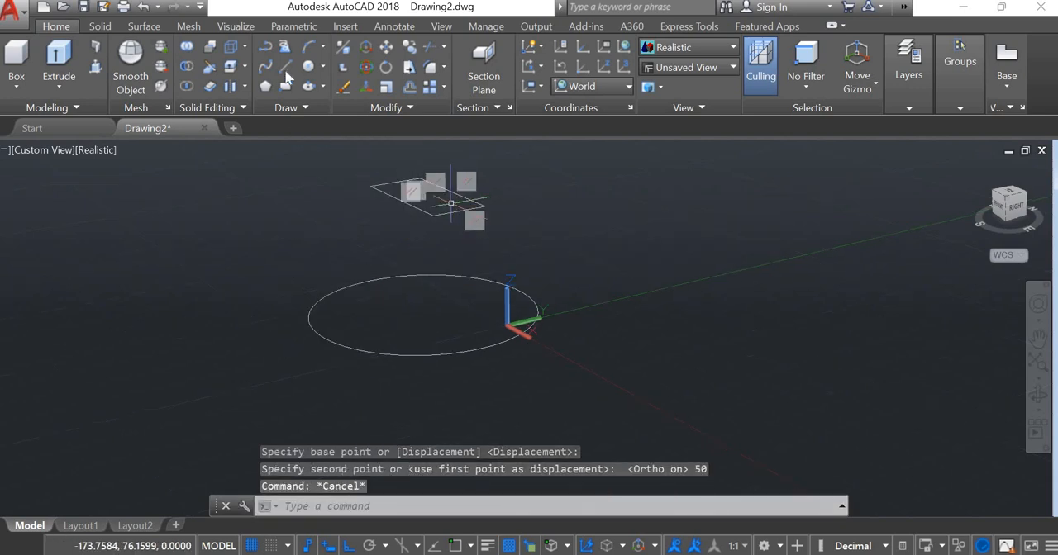
{"action": "left_click", "coordinate": [59, 83]}
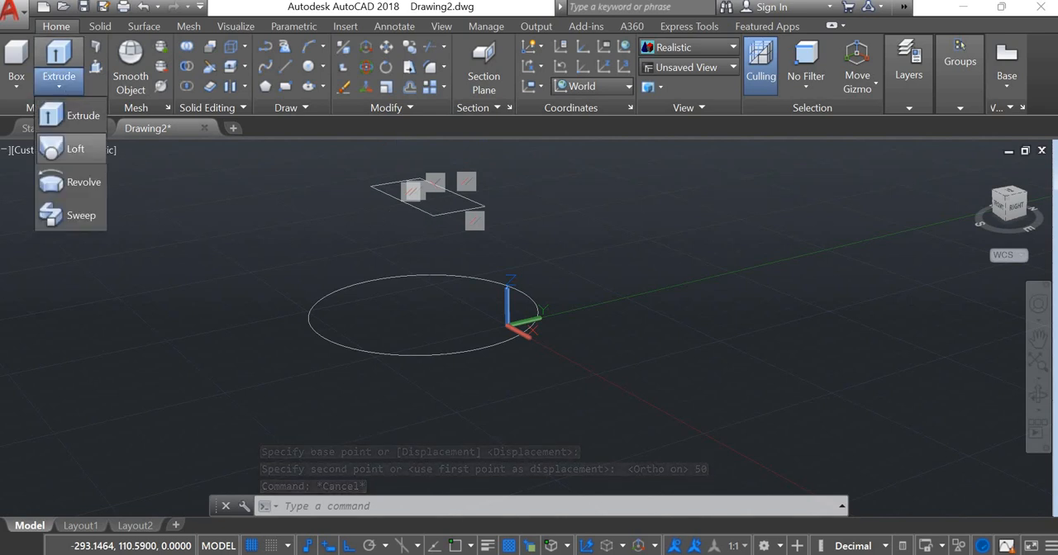
{"action": "left_click", "coordinate": [65, 150]}
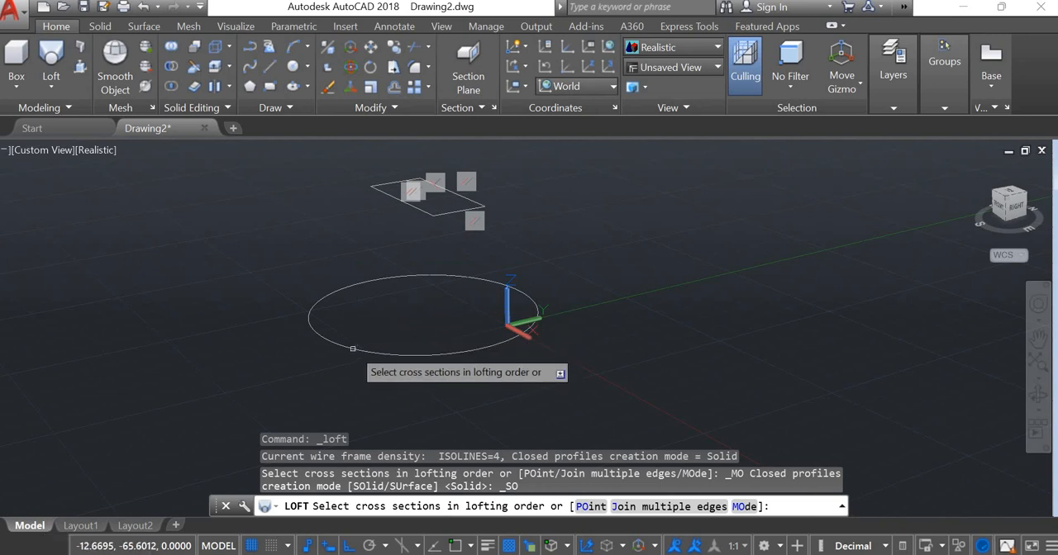
{"action": "left_click", "coordinate": [352, 349]}
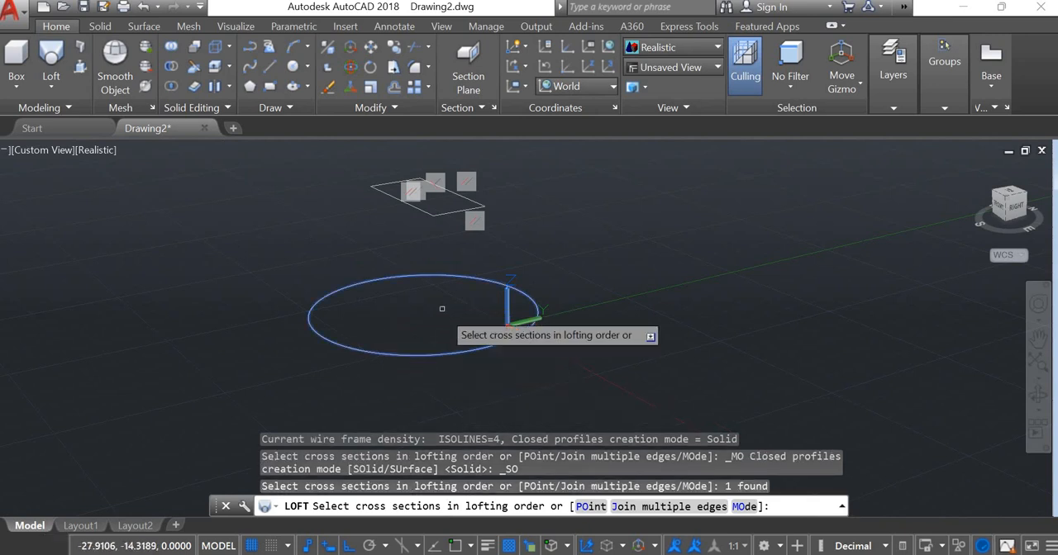
{"action": "left_click", "coordinate": [445, 213]}
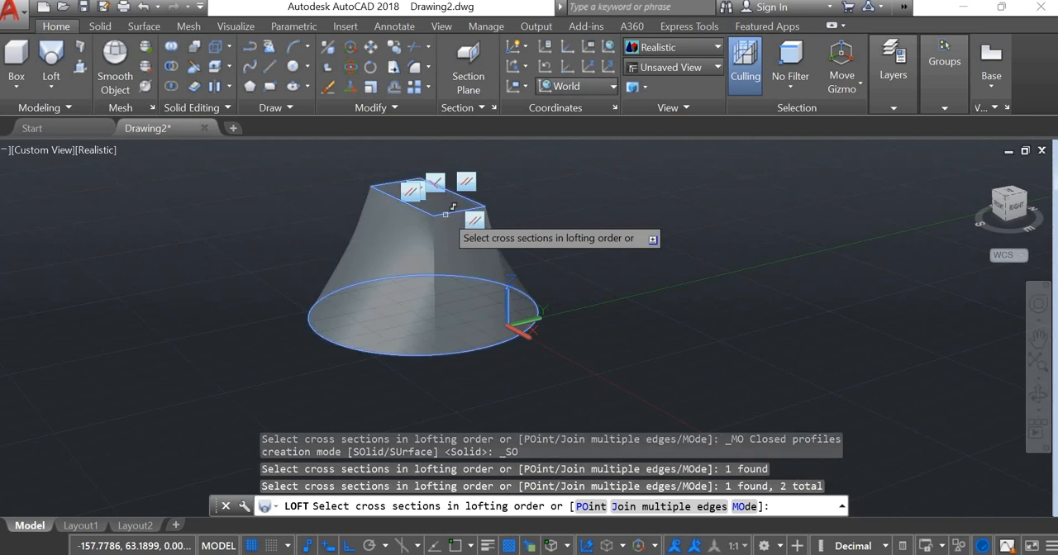
{"action": "key", "text": "Return"}
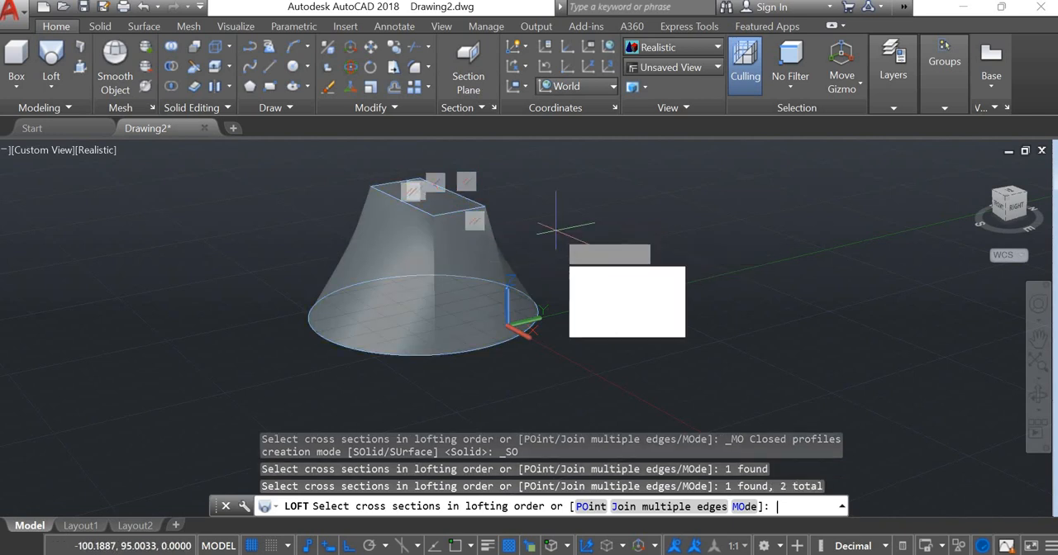
{"action": "key", "text": "Return"}
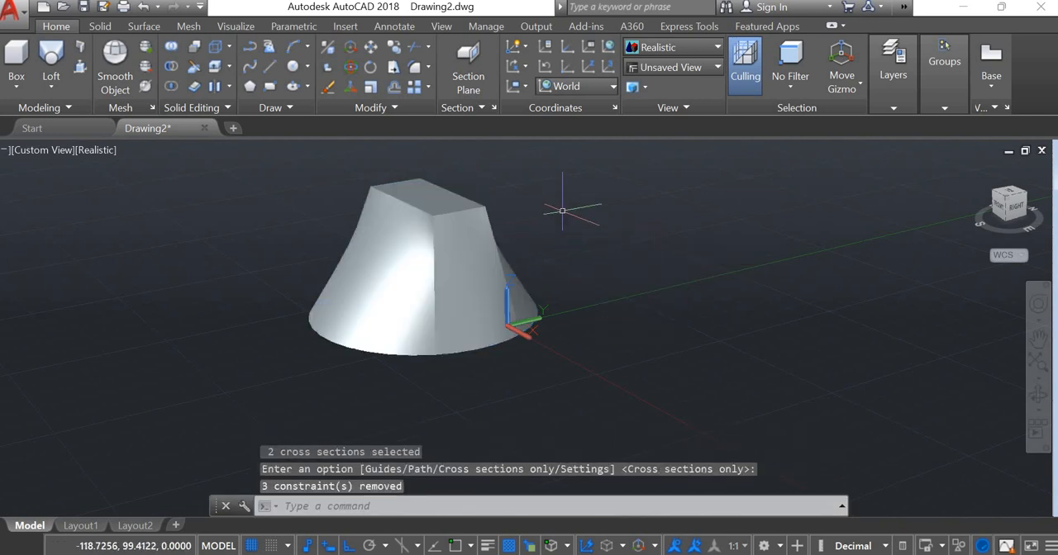
- Shift the lofted solid freehand along the positive Y axis, past the origin, with 3D Move
{"action": "middle_click_drag", "start_coordinate": [597, 216], "coordinate": [553, 264]}
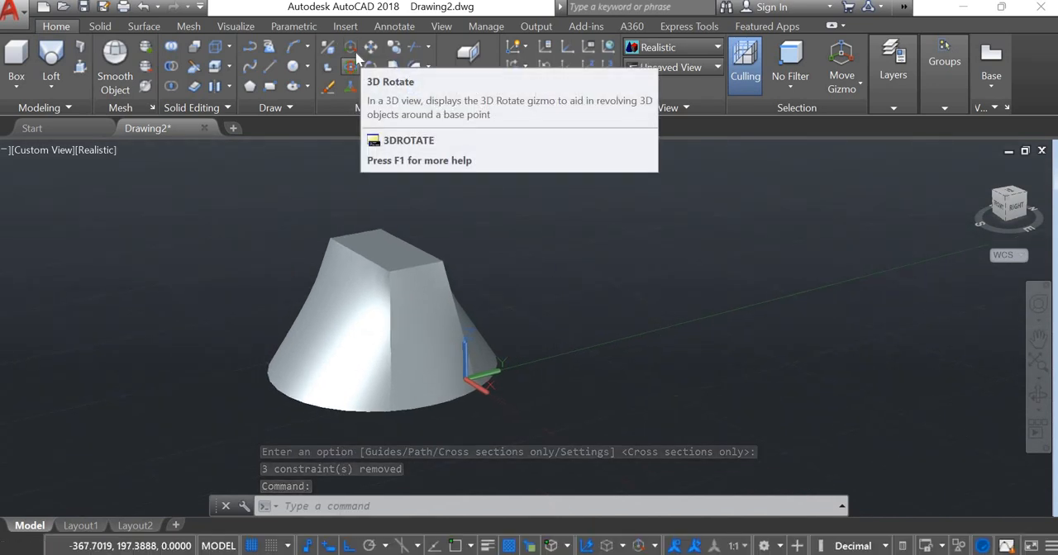
{"action": "left_click", "coordinate": [350, 48]}
{"action": "left_click", "coordinate": [390, 240]}
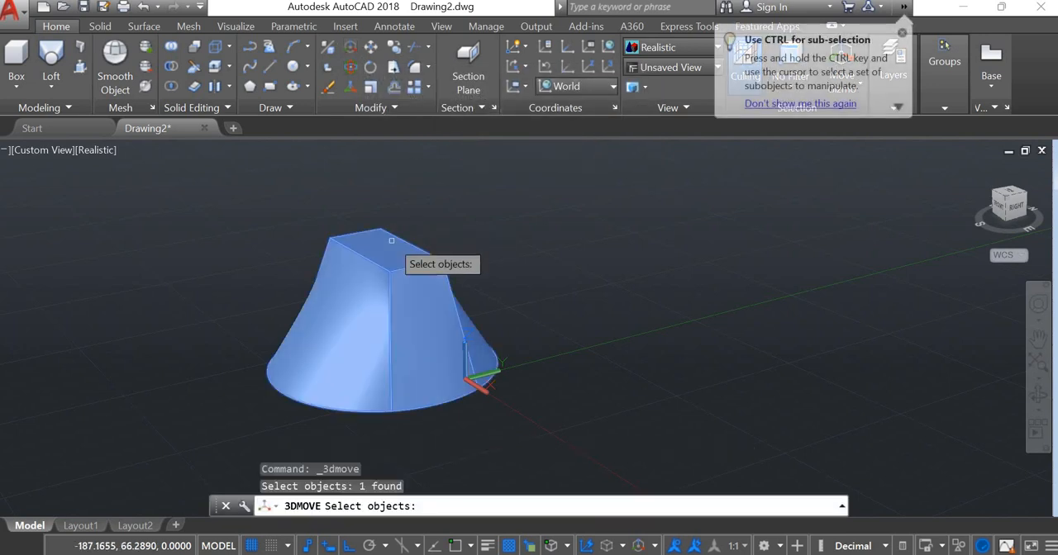
{"action": "key", "text": "Return"}
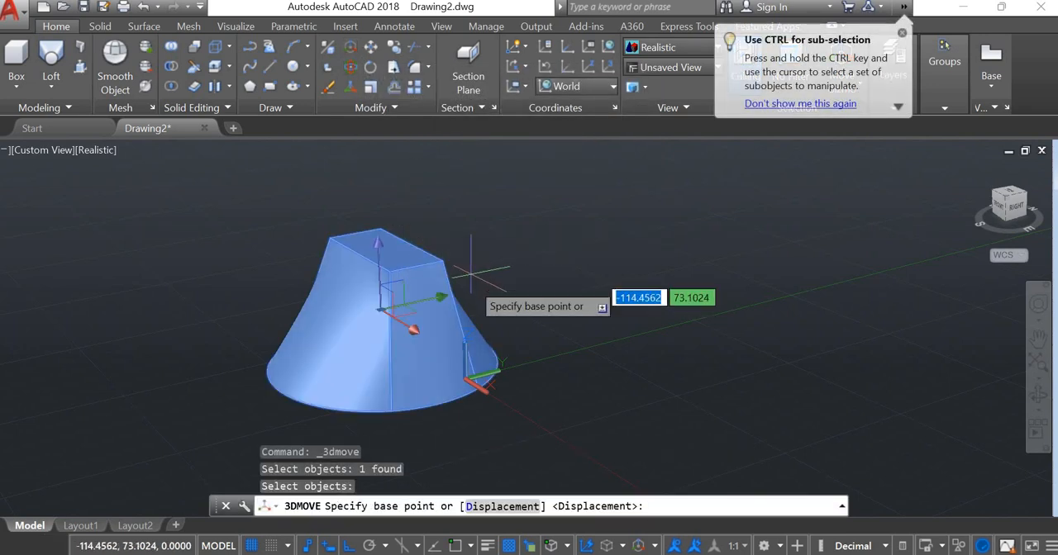
{"action": "left_click", "coordinate": [390, 299]}
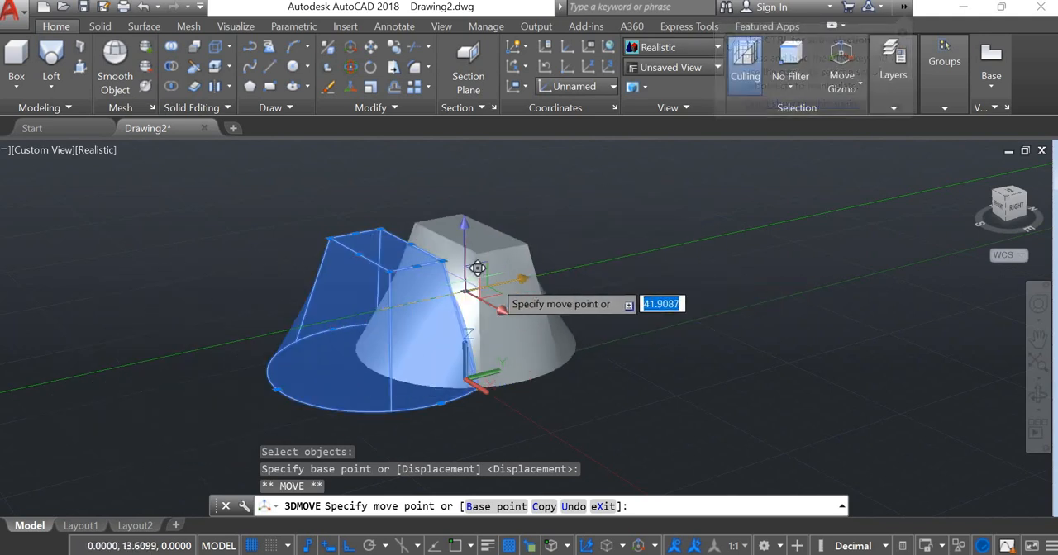
{"action": "left_click", "coordinate": [611, 259]}
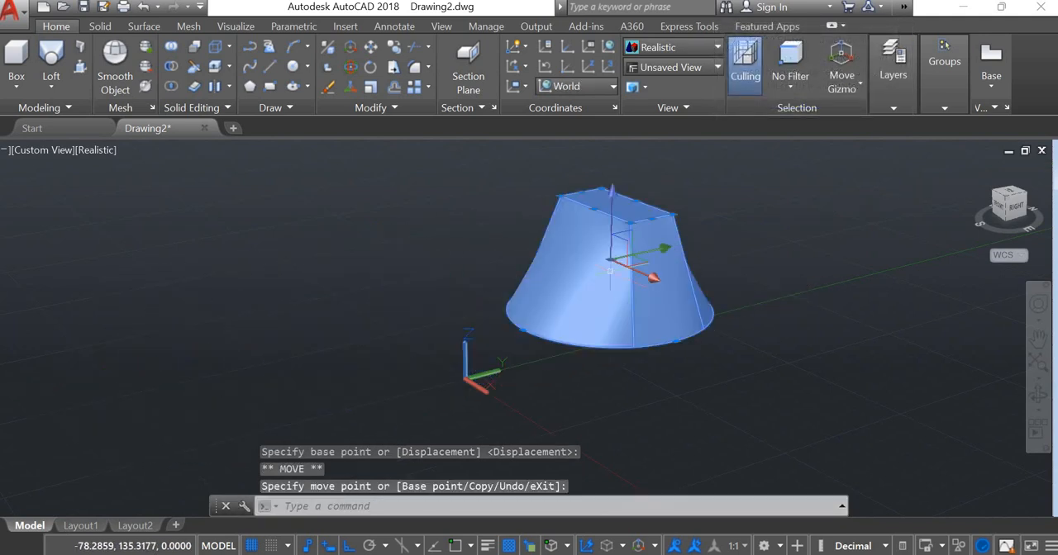
- Rotate-copy the lofted solid about its Y axis with 3D Rotate and Ortho off, placing one copy at 45 degrees and others freehand
{"action": "left_click", "coordinate": [350, 67]}
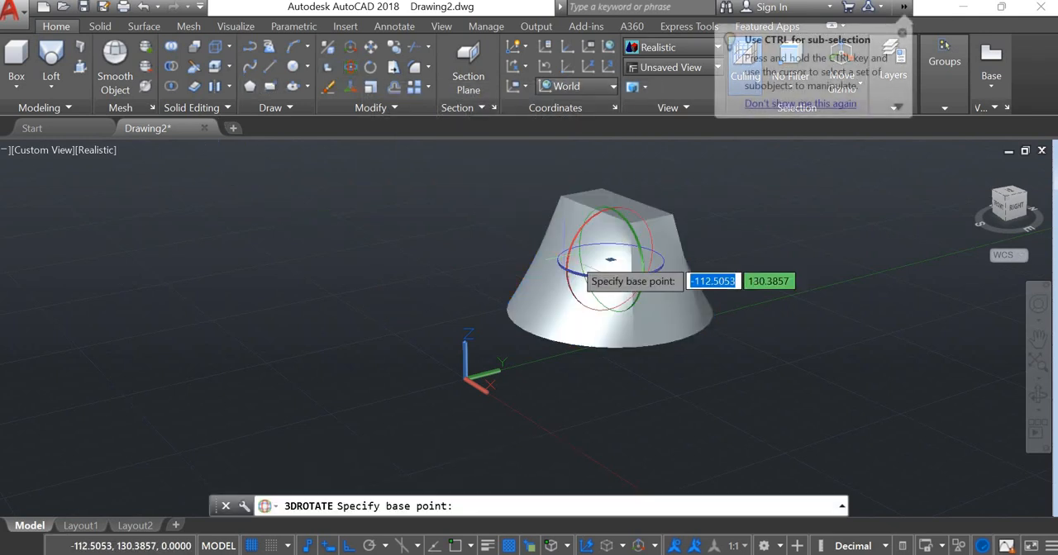
{"action": "left_click", "coordinate": [641, 235]}
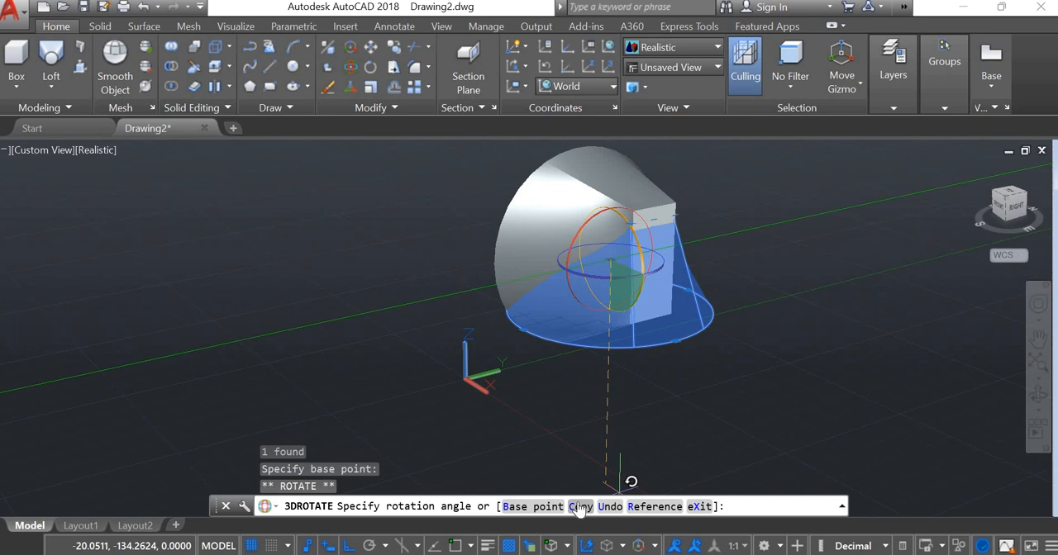
{"action": "type", "text": "C"}
{"action": "key", "text": "Return"}
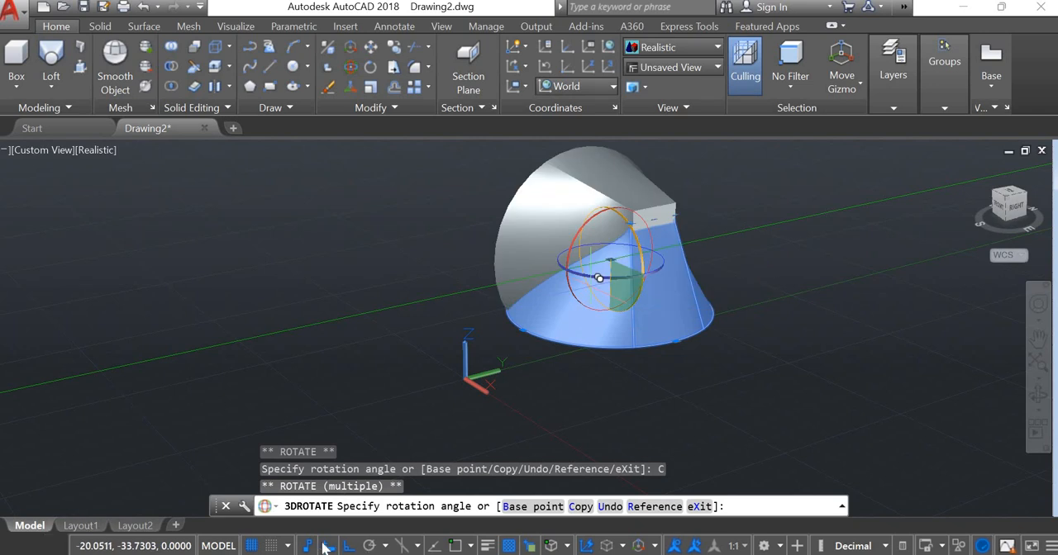
{"action": "key", "text": "F8"}
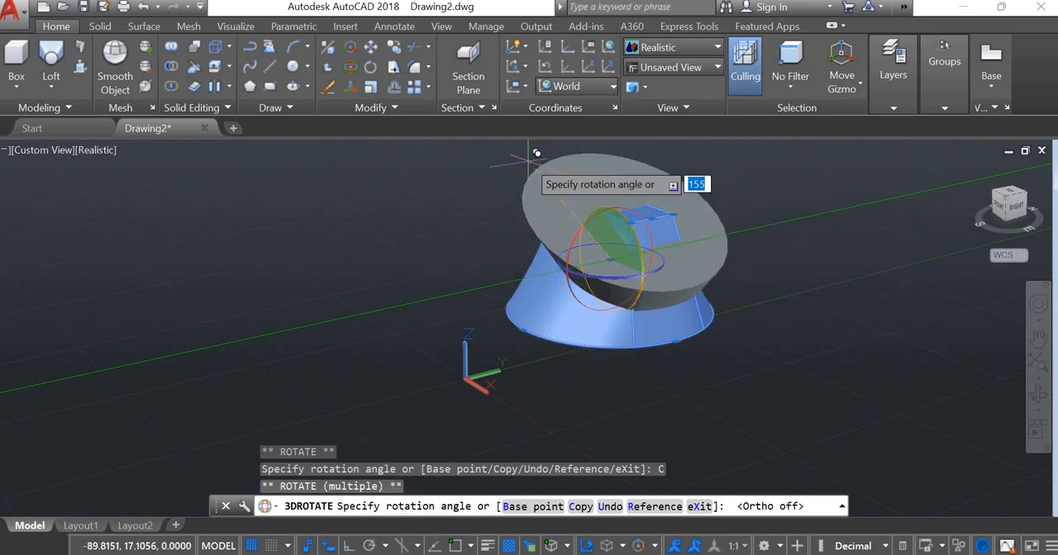
{"action": "left_click", "coordinate": [459, 175]}
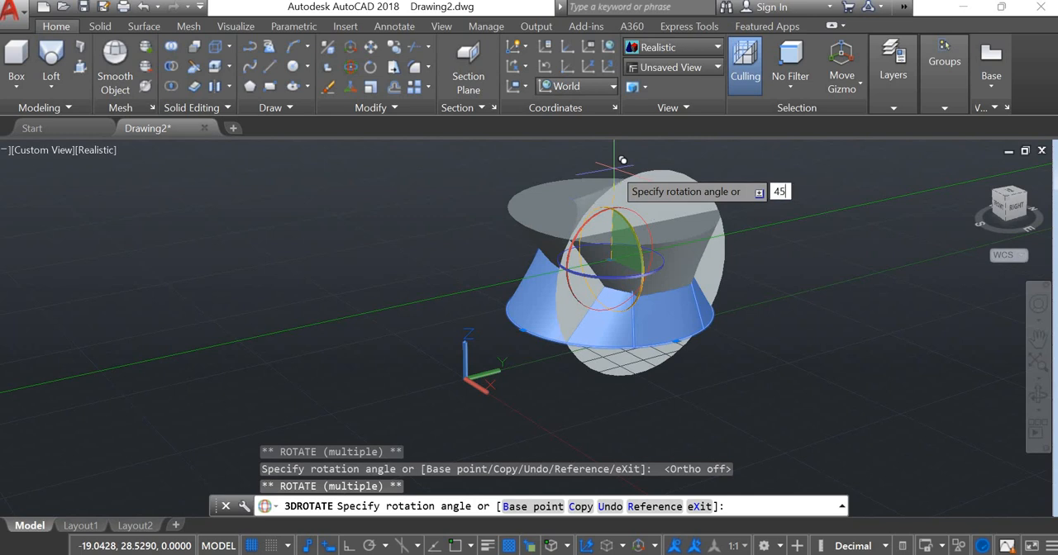
{"action": "type", "text": "45"}
{"action": "key", "text": "Return"}
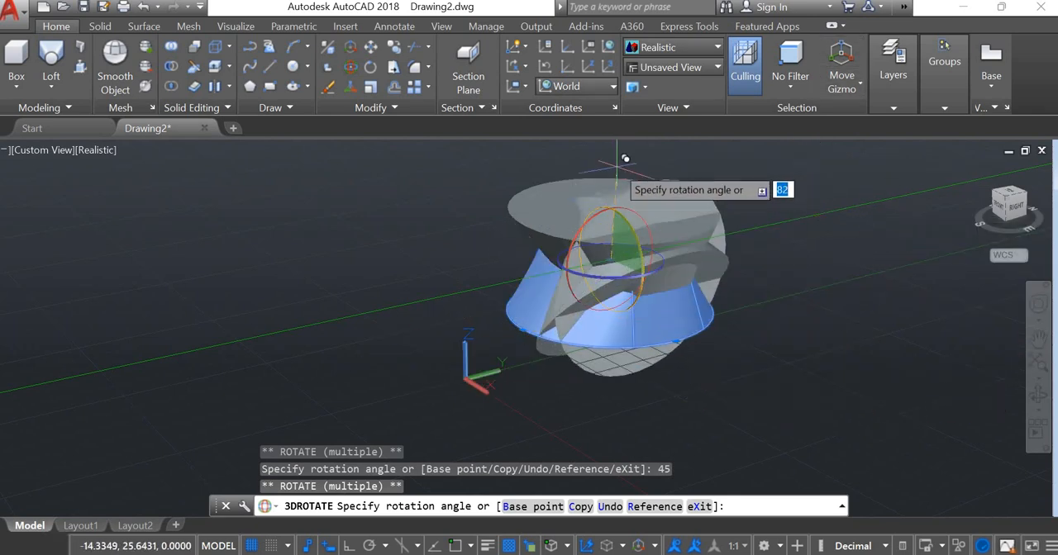
{"action": "left_click", "coordinate": [625, 157]}
{"action": "key", "text": "Return"}
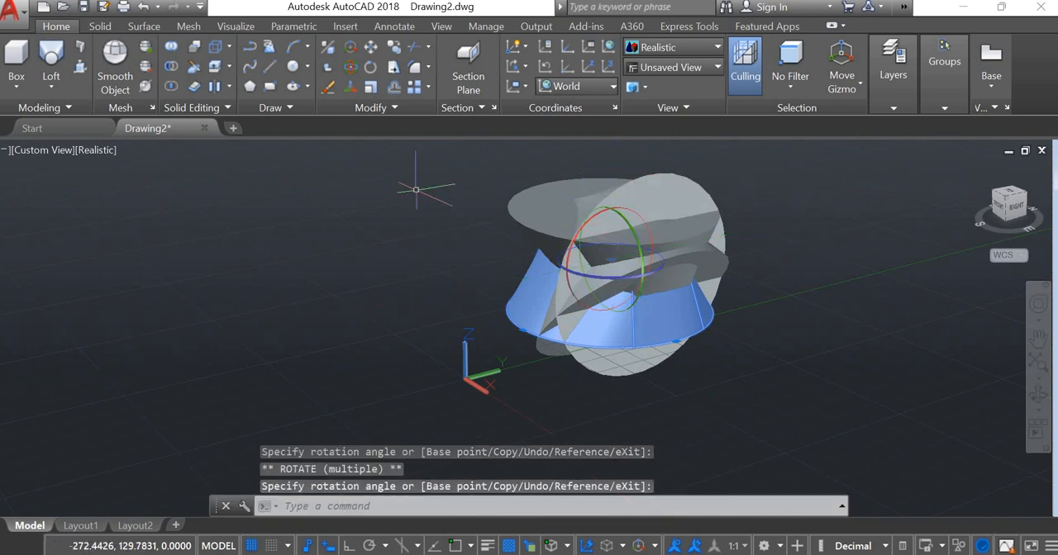
- Undo the rotated copies, the 3D move and the loft, back to the circle and raised rectangle
{"action": "key", "text": "ctrl+z"}
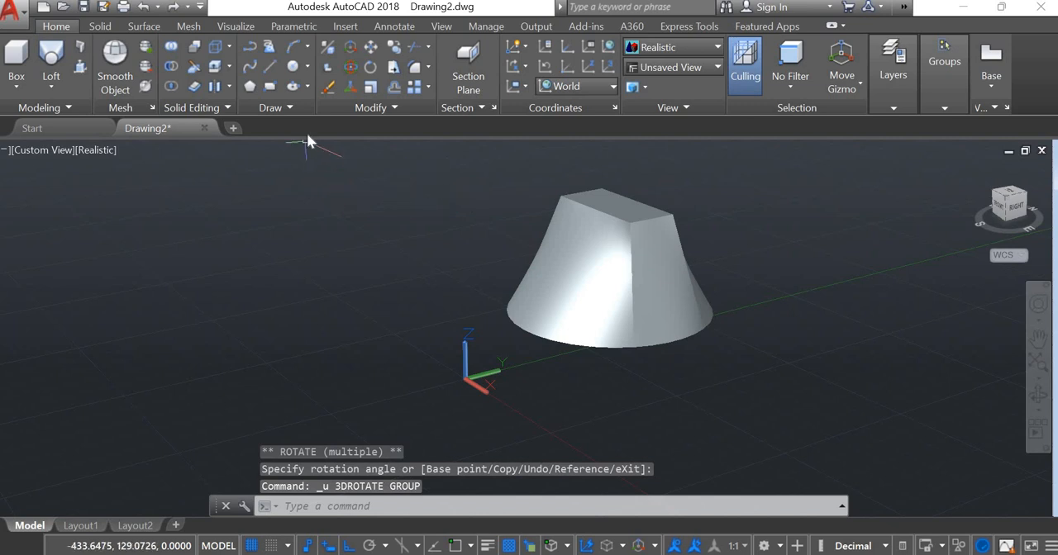
{"action": "left_click", "coordinate": [51, 87]}
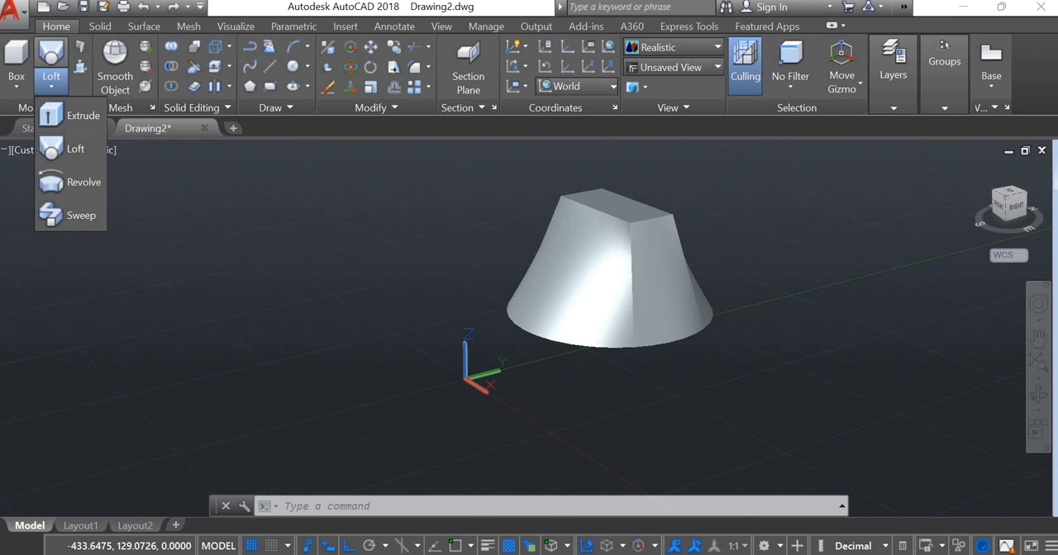
{"action": "key", "text": "ctrl+z"}
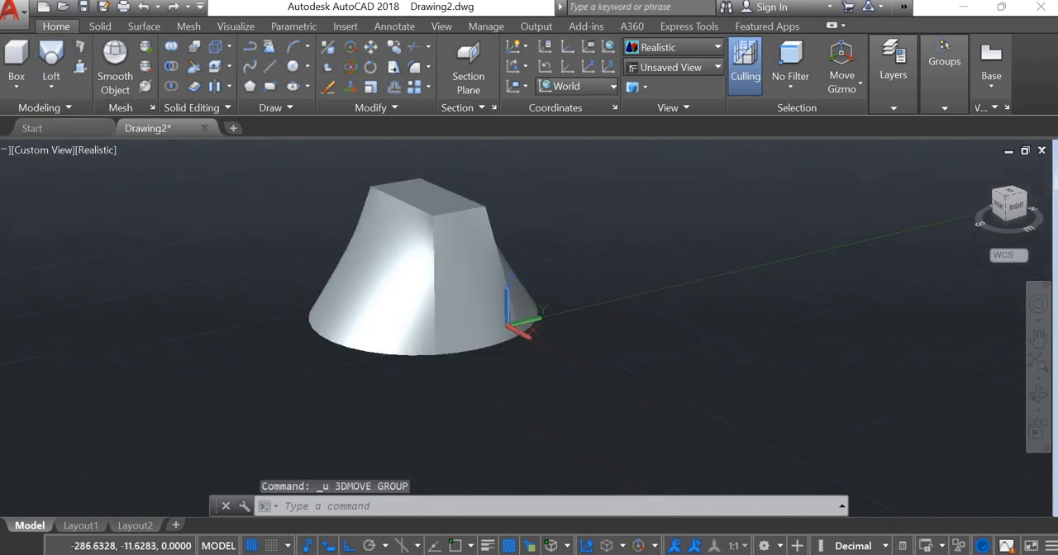
{"action": "key", "text": "ctrl+z"}
{"action": "key", "text": "ctrl+z"}
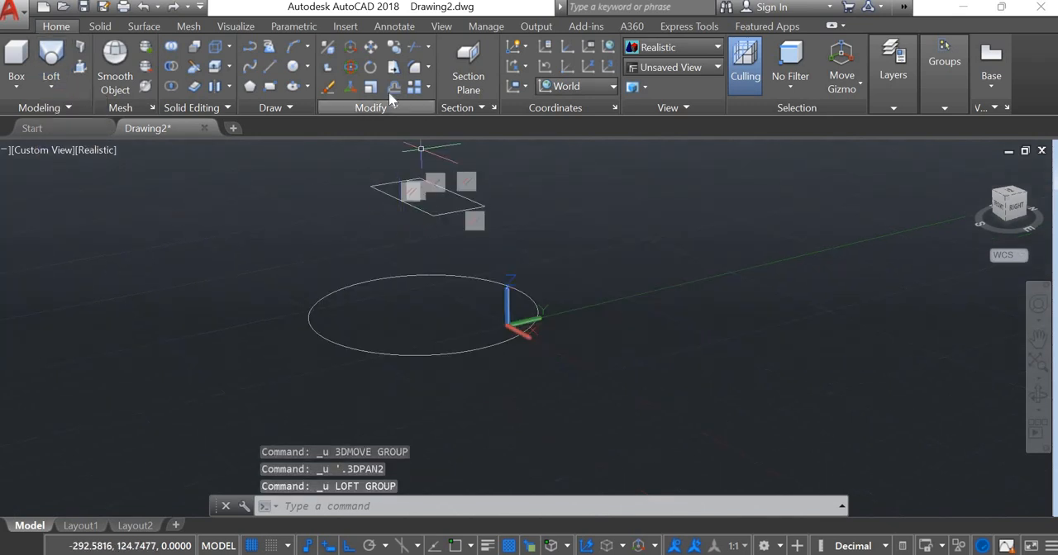
- Draw a seven-sided polygon inside the circle on the same plane, circumscribed about a circle of radius 20
{"action": "left_click", "coordinate": [249, 87]}
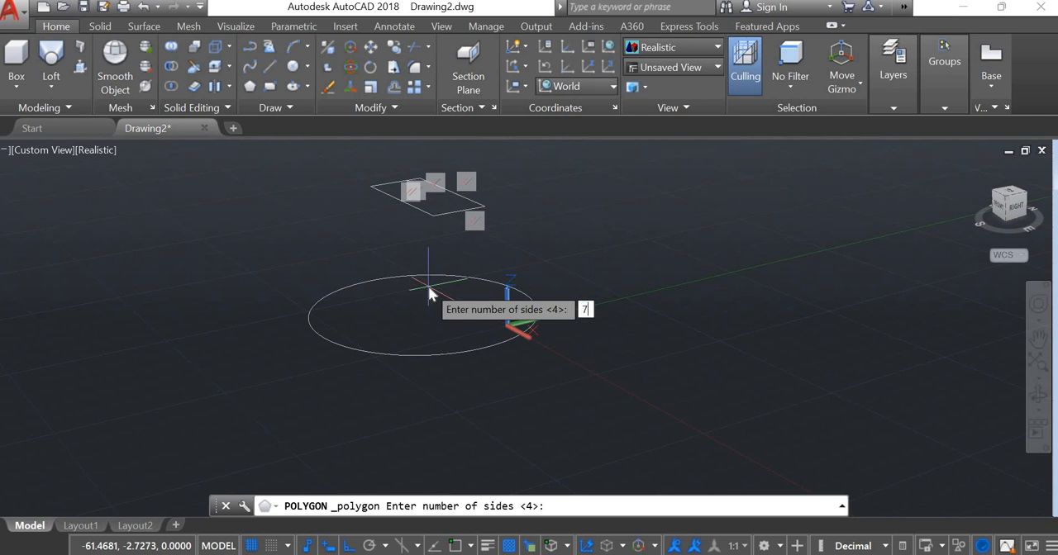
{"action": "type", "text": "7"}
{"action": "key", "text": "Return"}
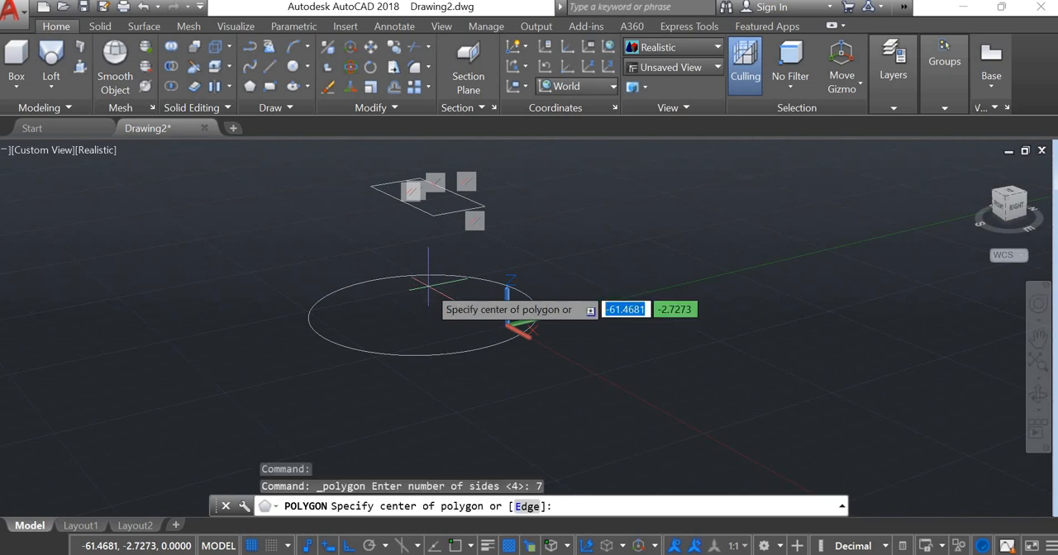
{"action": "left_click", "coordinate": [424, 308]}
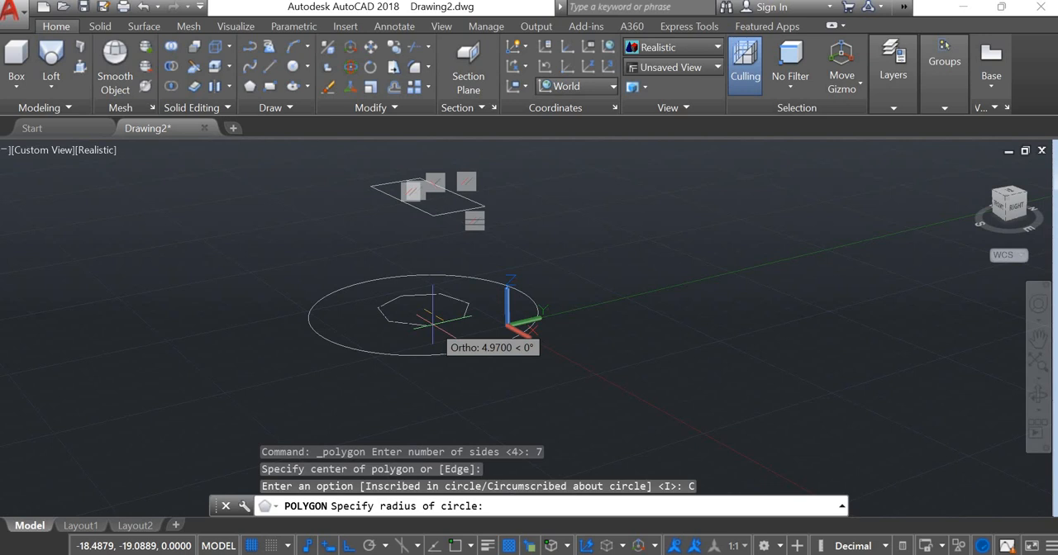
{"action": "key", "text": "Return"}
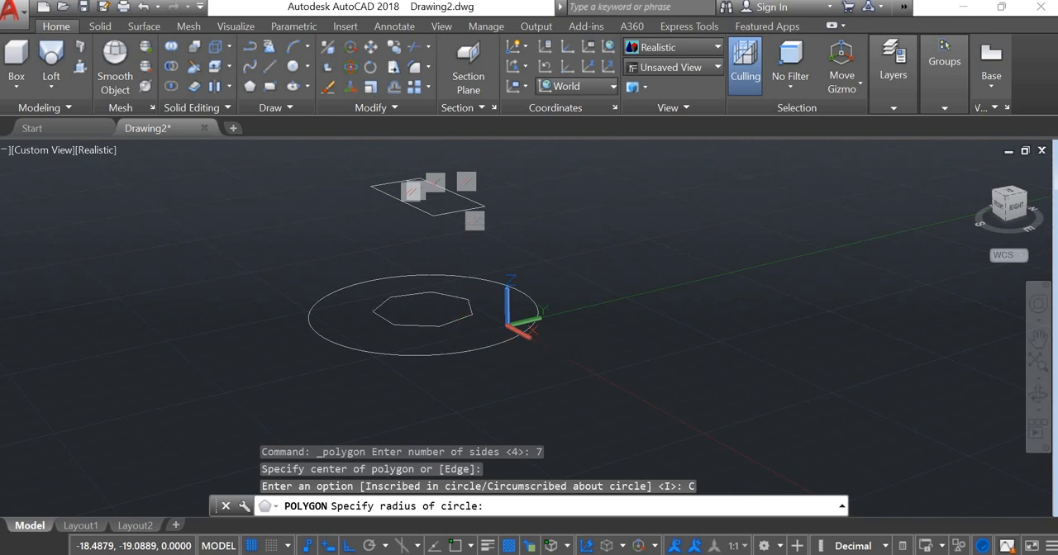
{"action": "key", "text": "Escape"}
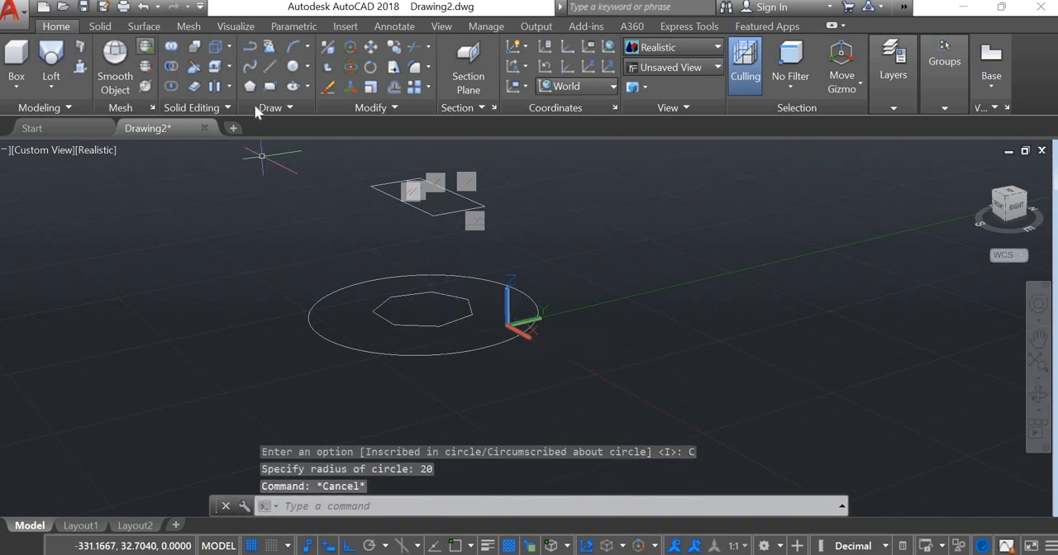
- Move the seven-sided polygon 30 units straight up along Z, between the circle and the rectangle
{"action": "left_click", "coordinate": [371, 48]}
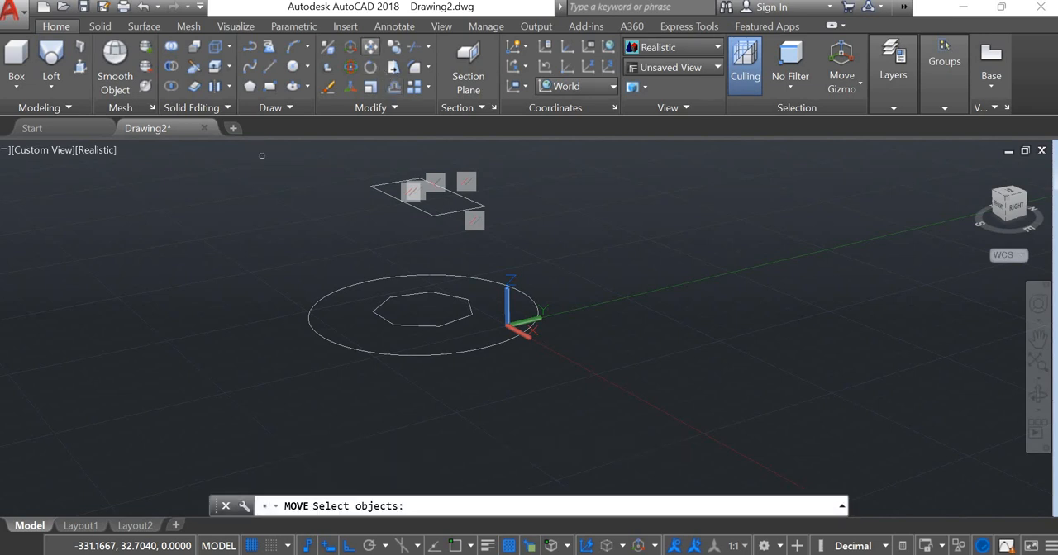
{"action": "left_click", "coordinate": [445, 322]}
{"action": "key", "text": "Return"}
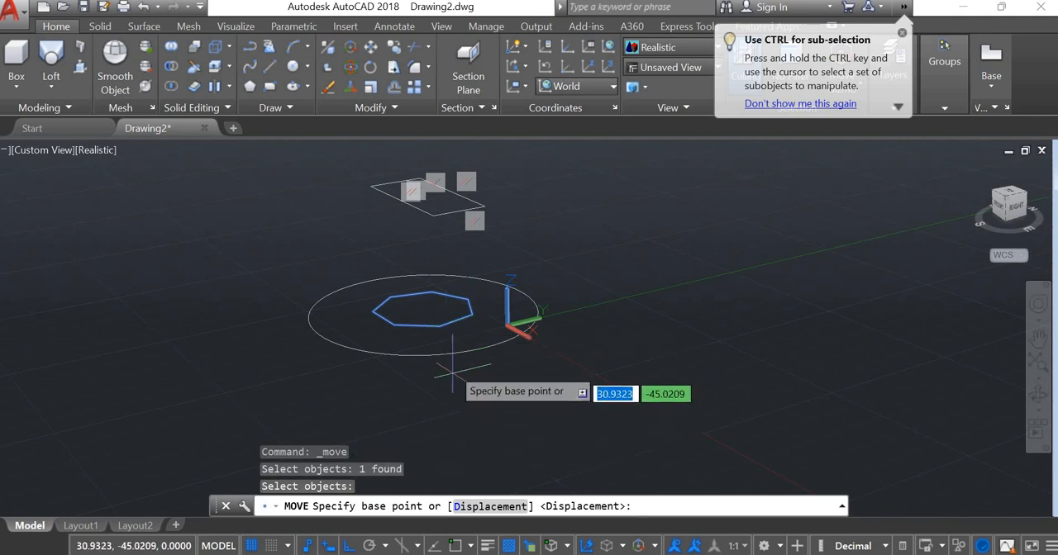
{"action": "left_click", "coordinate": [450, 313]}
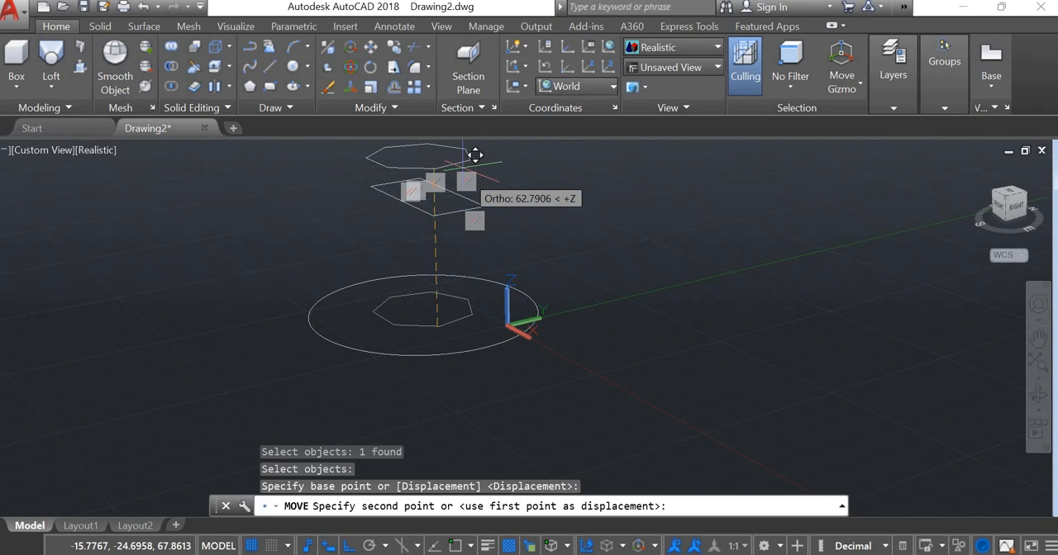
{"action": "type", "text": "30"}
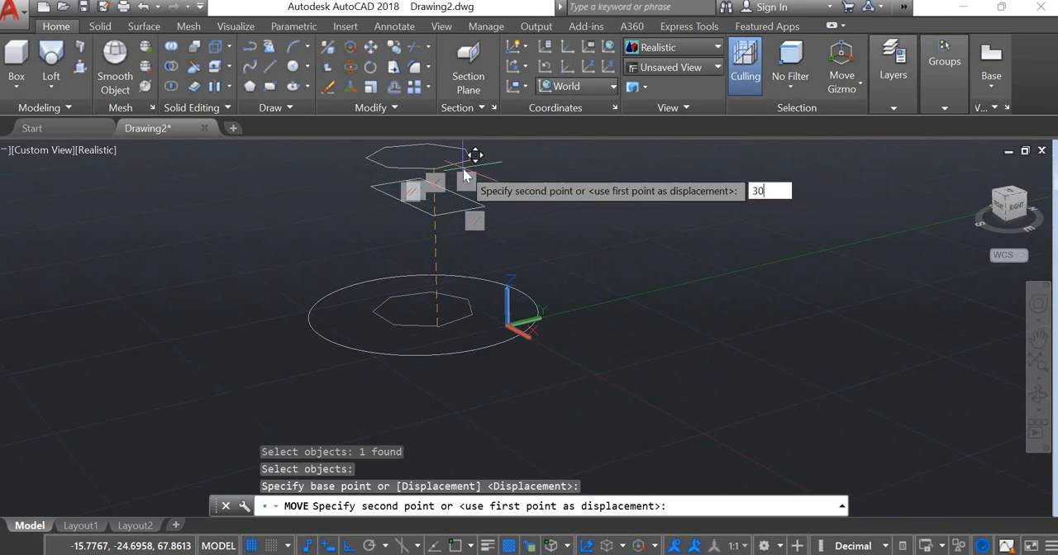
{"action": "key", "text": "Return"}
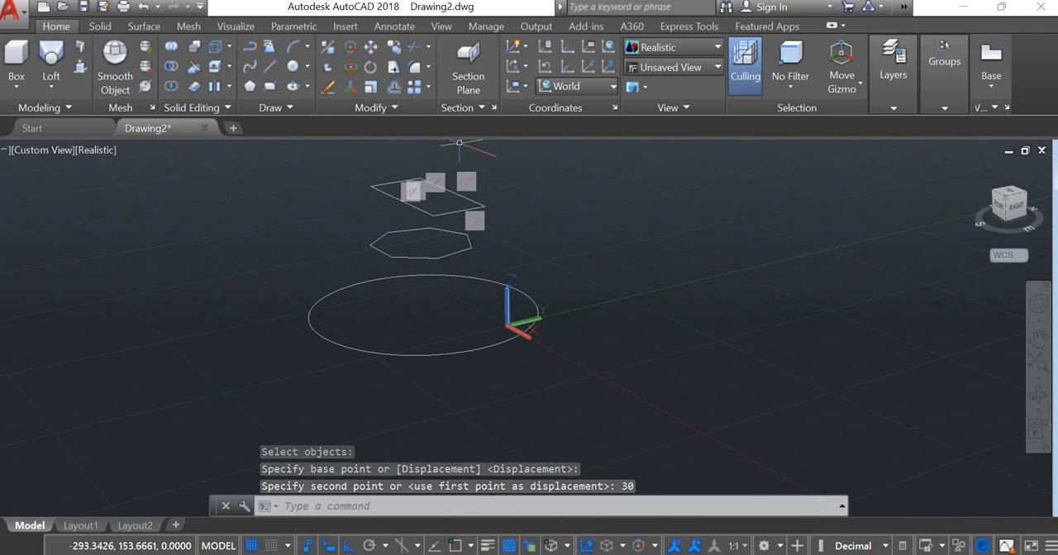
- Loft a solid through the circle, the polygon and the rectangle in that order, using the Cross sections only option
{"action": "left_click", "coordinate": [50, 66]}
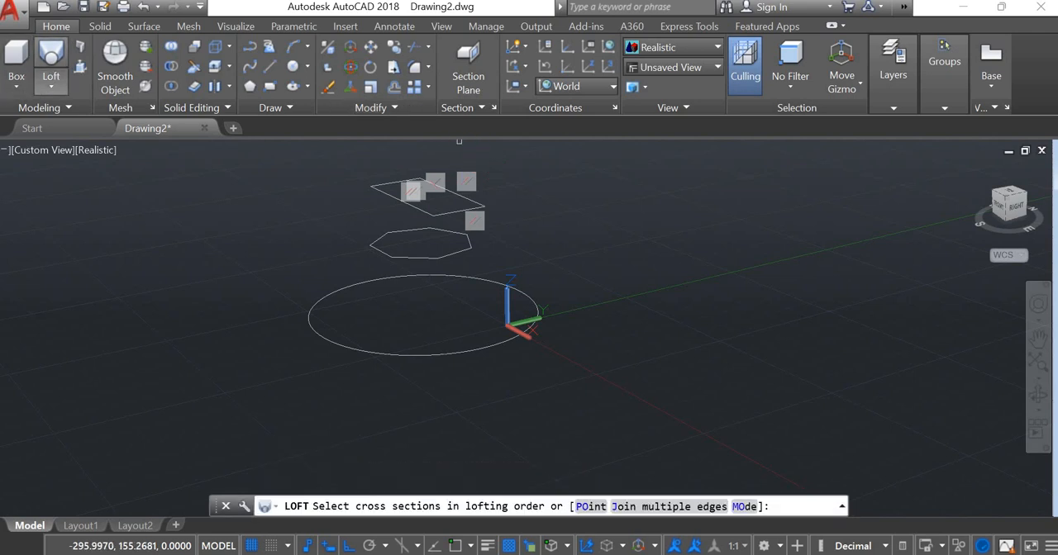
{"action": "left_click", "coordinate": [486, 344]}
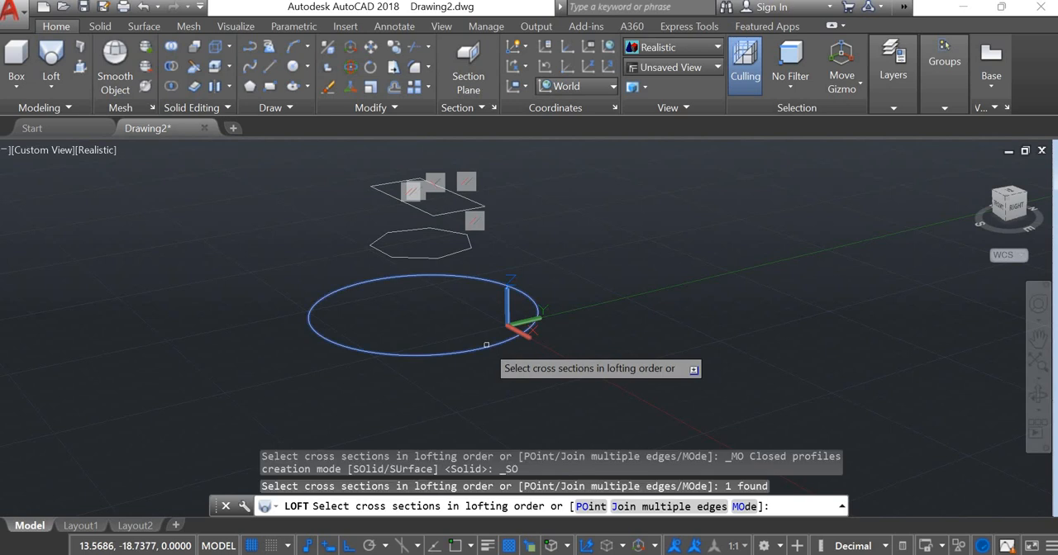
{"action": "left_click", "coordinate": [452, 255]}
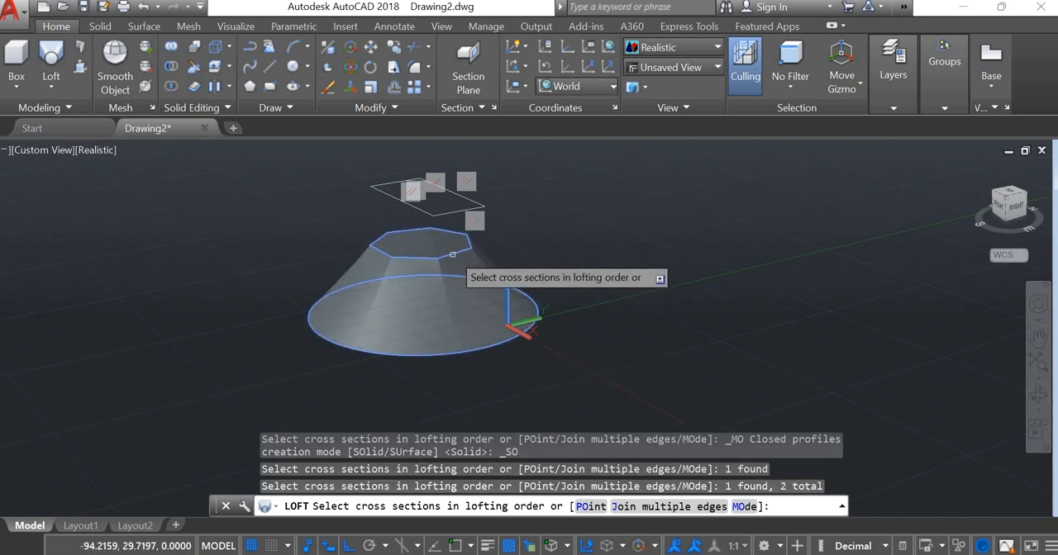
{"action": "left_click", "coordinate": [452, 211]}
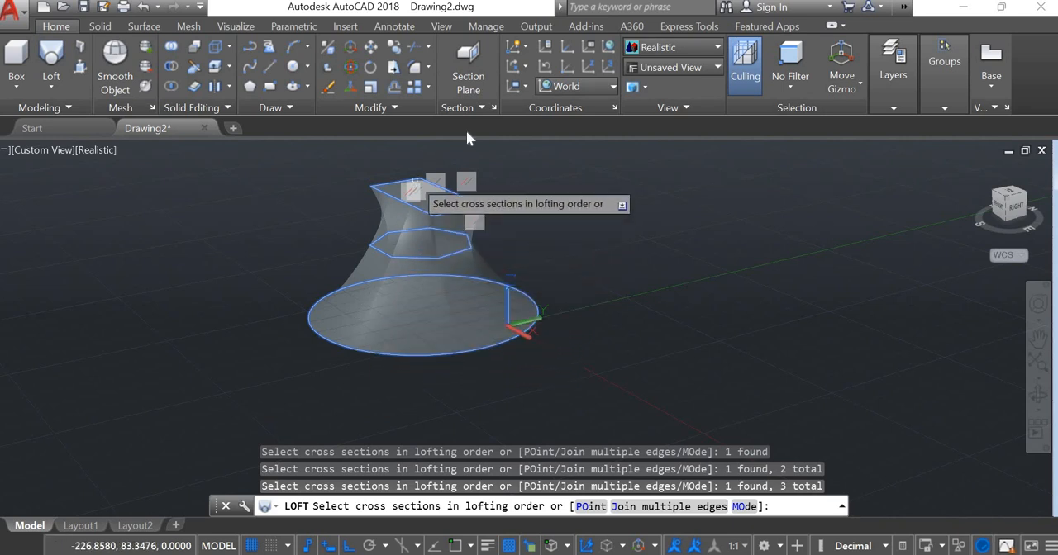
{"action": "key", "text": "Return"}
{"action": "key", "text": "Return"}
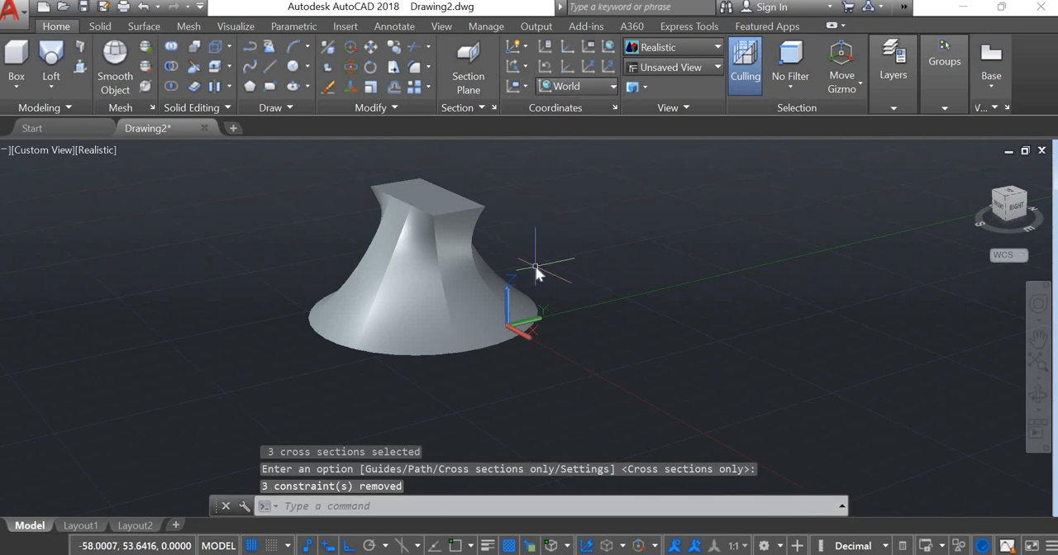
- Examine the three-section lofted solid from above and around with Free Orbit
{"action": "type", "text": "3do"}
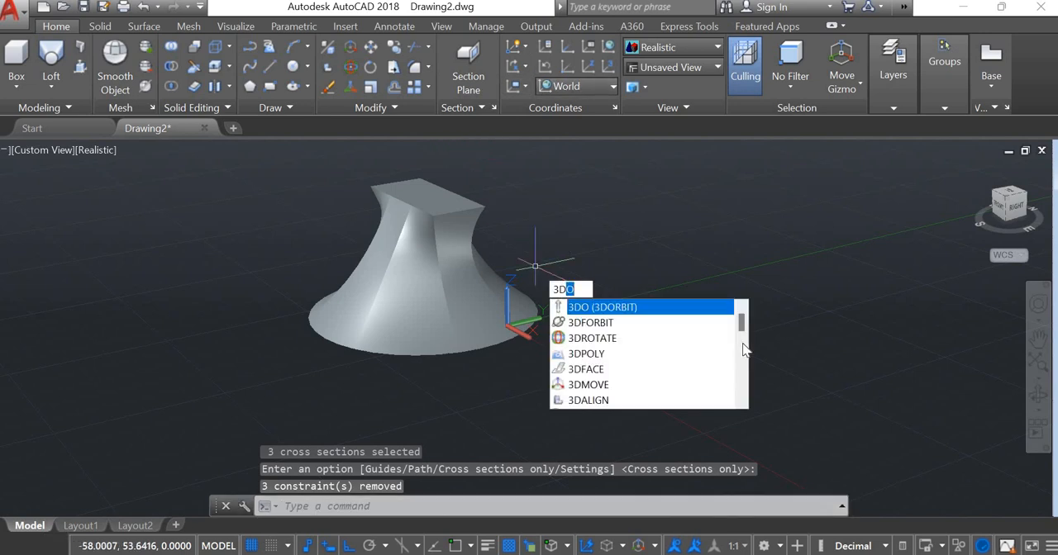
{"action": "left_click", "coordinate": [647, 321]}
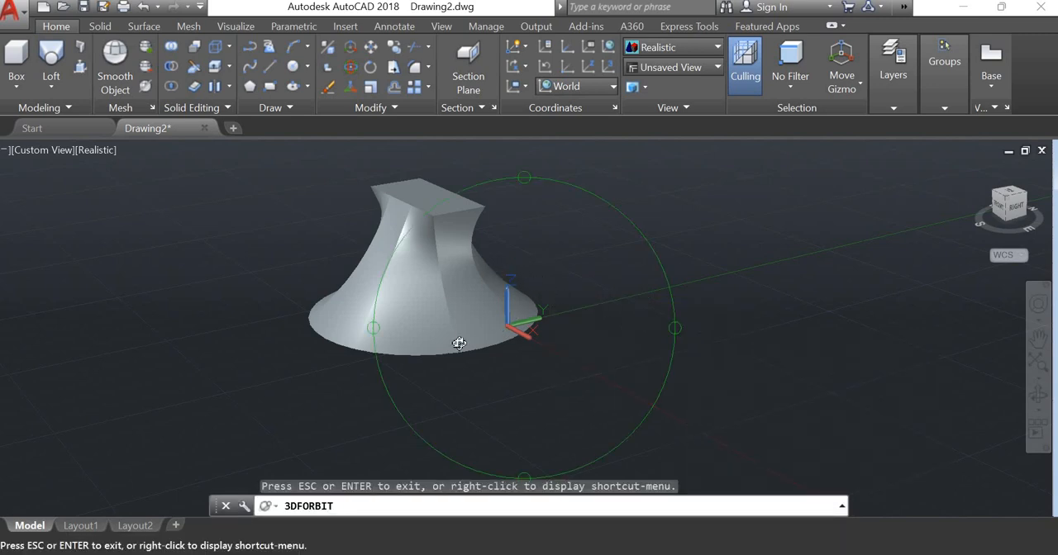
{"action": "left_click_drag", "start_coordinate": [459, 343], "coordinate": [628, 321]}
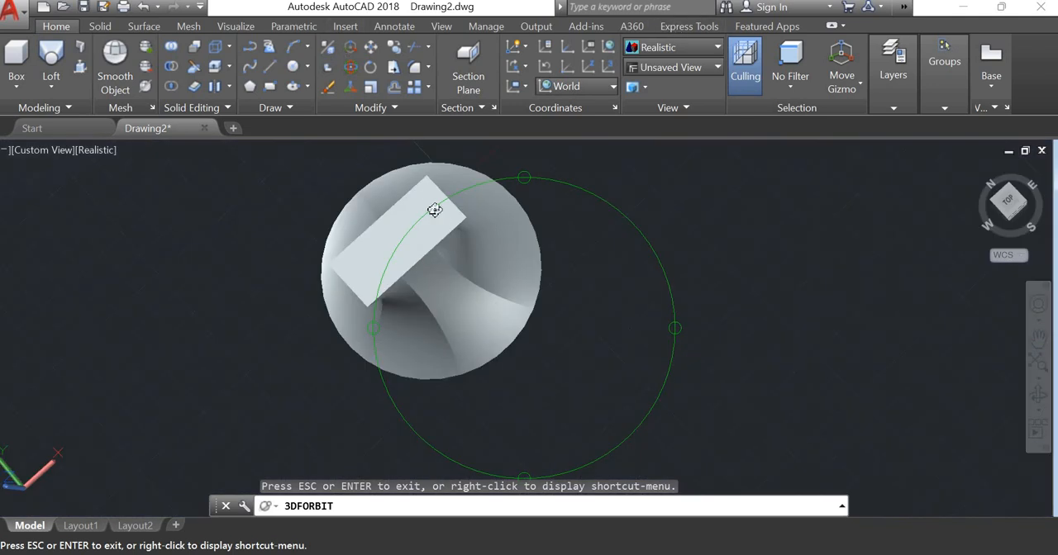
{"action": "left_click_drag", "start_coordinate": [434, 210], "coordinate": [550, 203]}
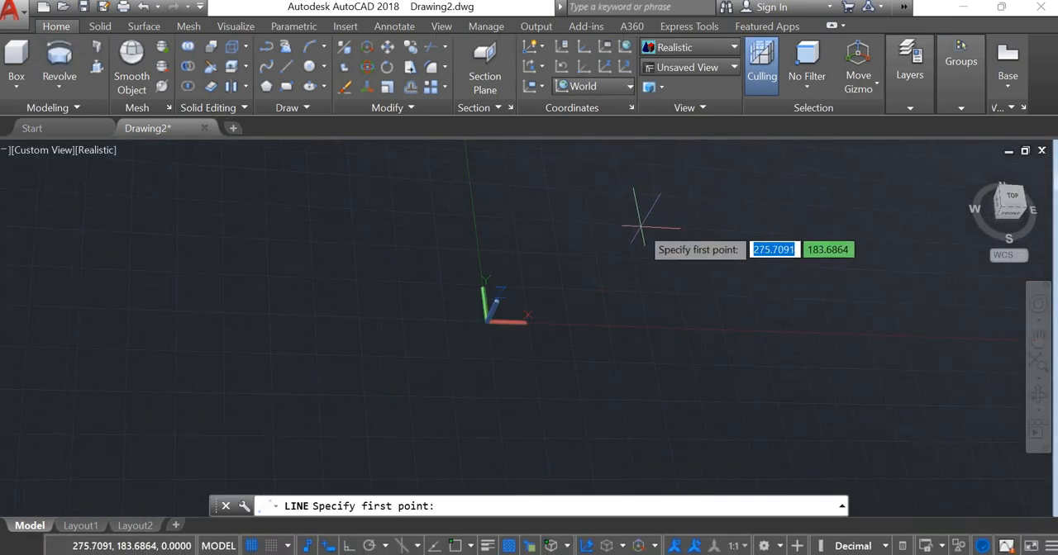
- Draw an irregular closed nine-sided line profile freehand across the positive X axis, with one straight side about 368 units long, and end the command
{"action": "left_click", "coordinate": [568, 216]}
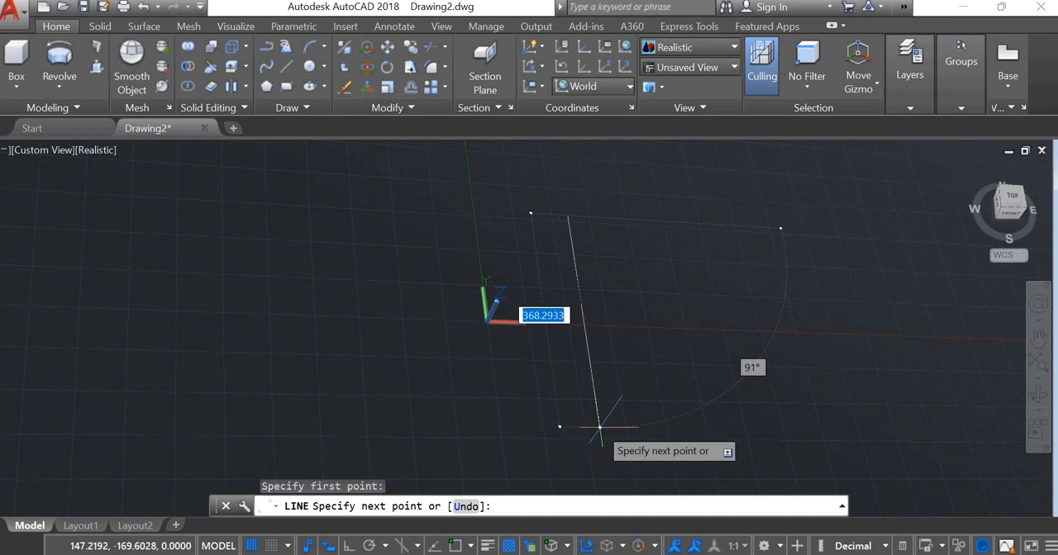
{"action": "left_click", "coordinate": [599, 427]}
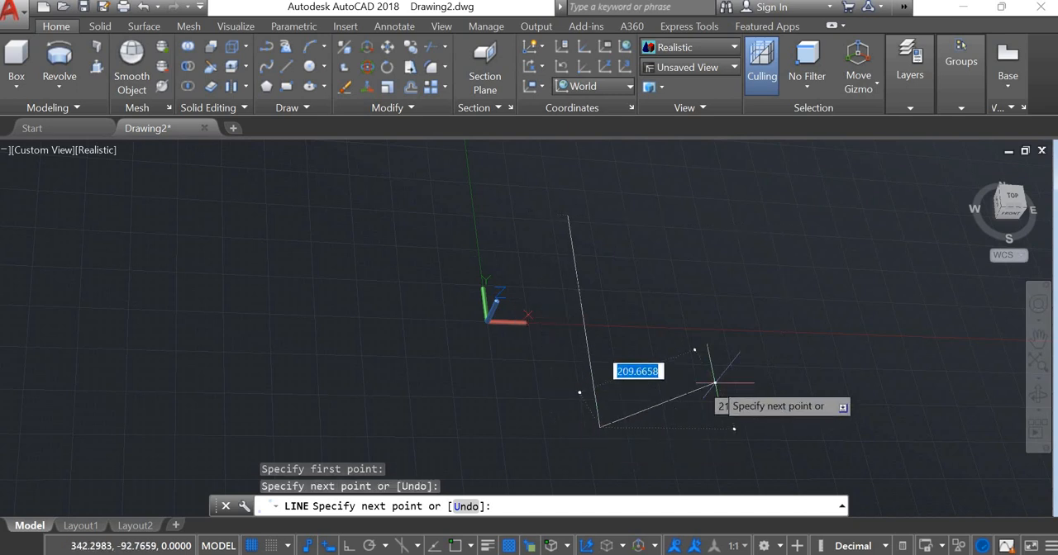
{"action": "left_click", "coordinate": [702, 398]}
{"action": "left_click", "coordinate": [668, 335]}
{"action": "left_click", "coordinate": [739, 295]}
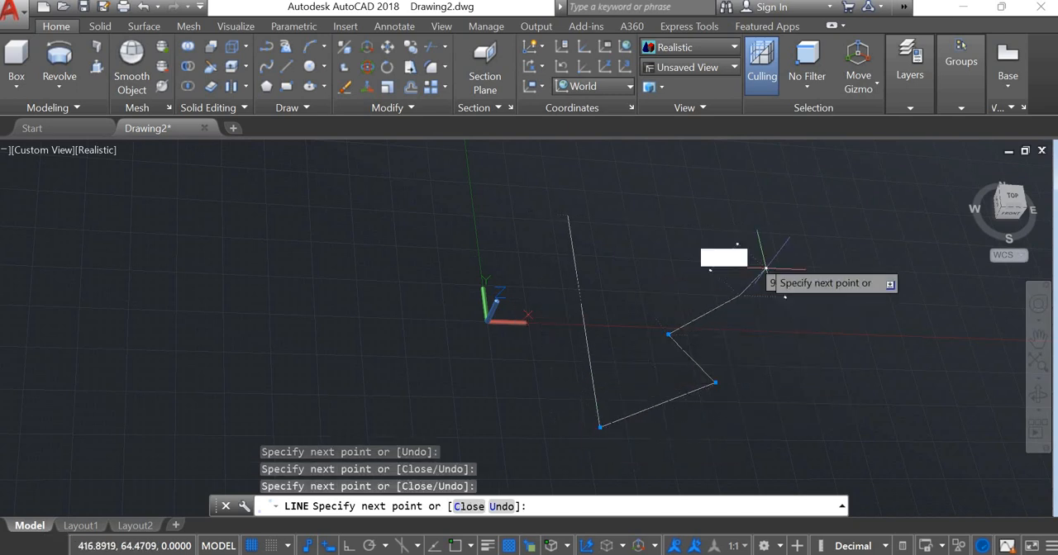
{"action": "left_click", "coordinate": [741, 240]}
{"action": "left_click", "coordinate": [624, 231]}
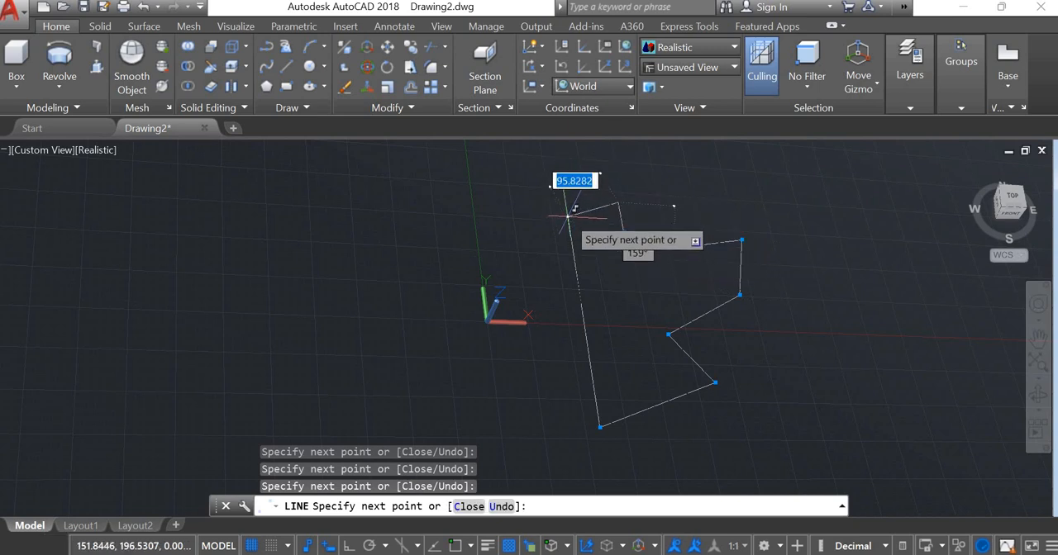
{"action": "left_click", "coordinate": [569, 216]}
{"action": "left_click", "coordinate": [423, 426]}
{"action": "key", "text": "Escape"}
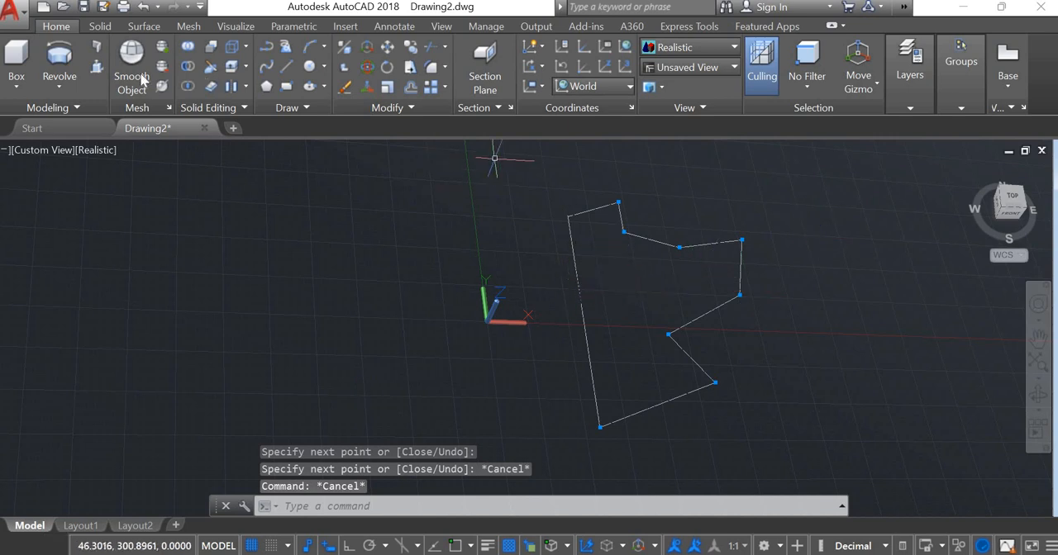
- Try revolving the nine profile lines by 110 degrees about the profile's long straight side, and undo the revolve
{"action": "left_click", "coordinate": [62, 68]}
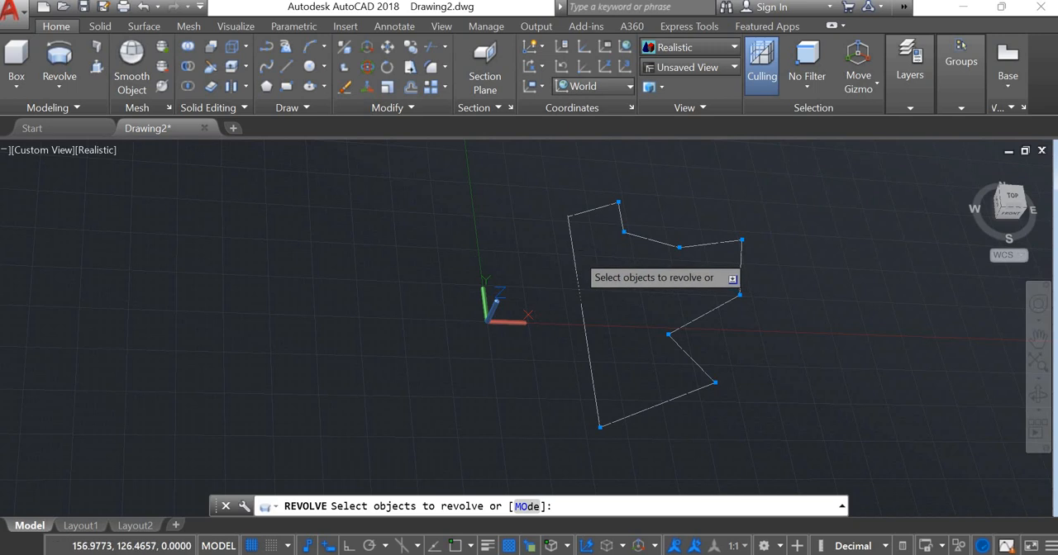
{"action": "left_click", "coordinate": [577, 254]}
{"action": "left_click", "coordinate": [538, 174]}
{"action": "left_click", "coordinate": [534, 177]}
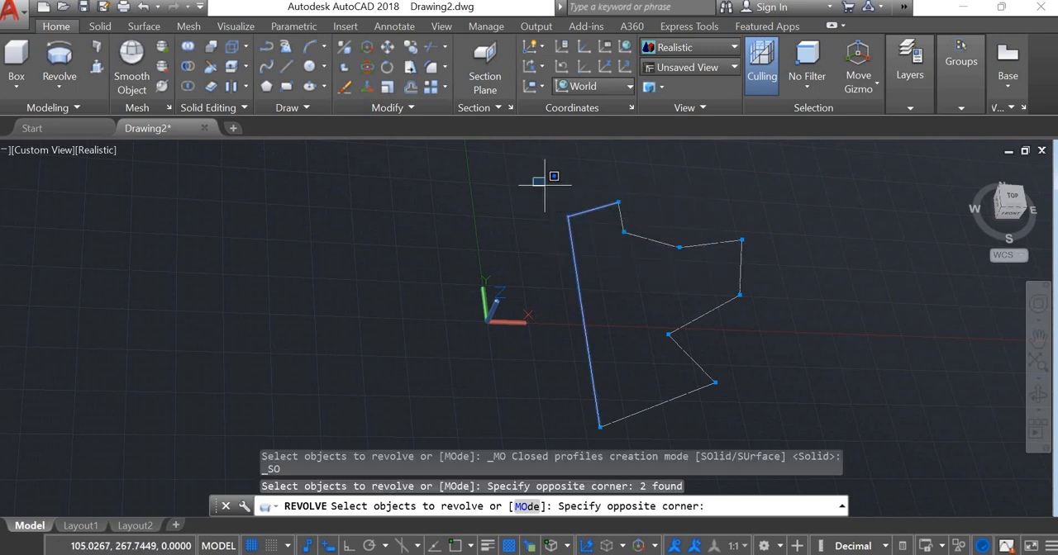
{"action": "left_click", "coordinate": [797, 428]}
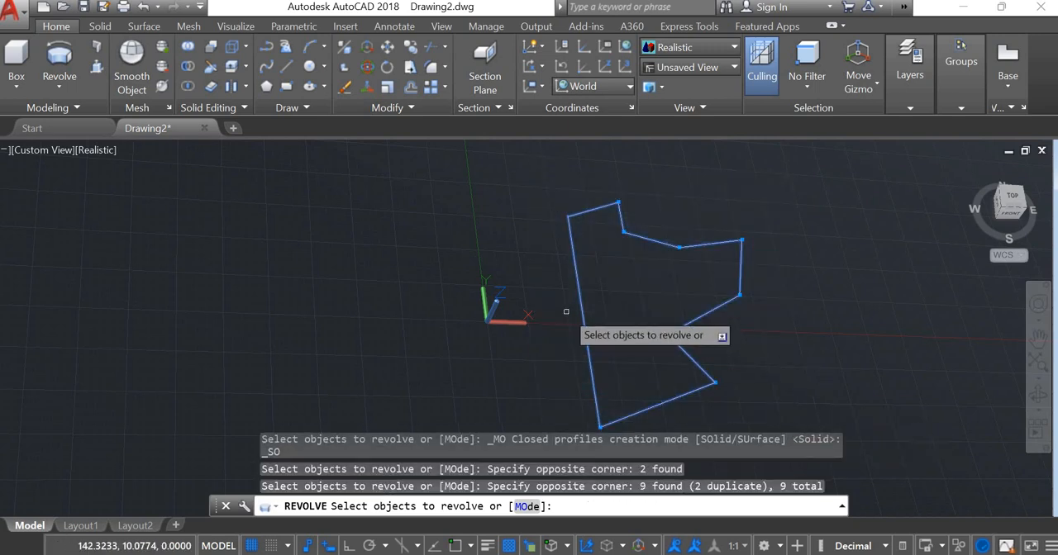
{"action": "key", "text": "Return"}
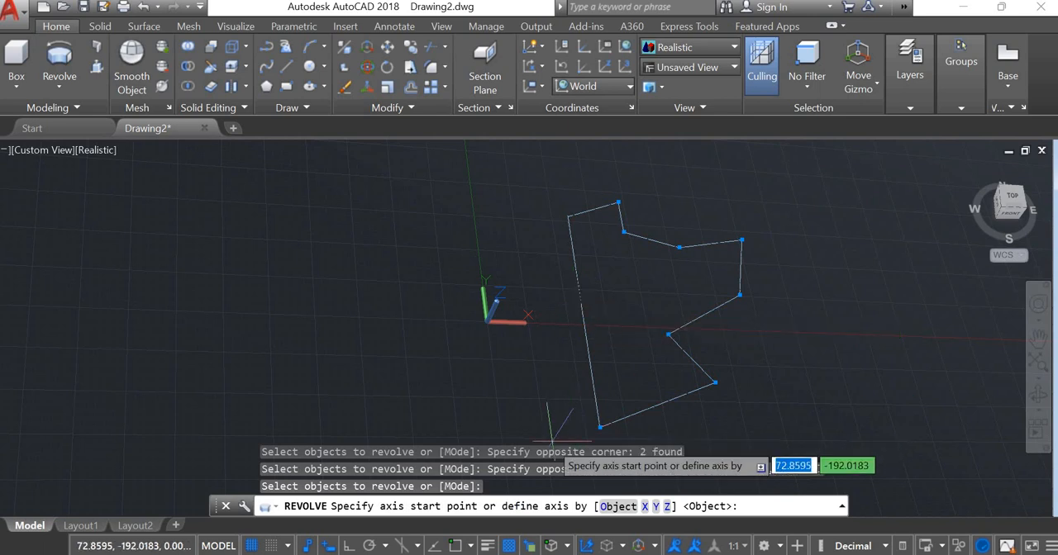
{"action": "left_click", "coordinate": [599, 428]}
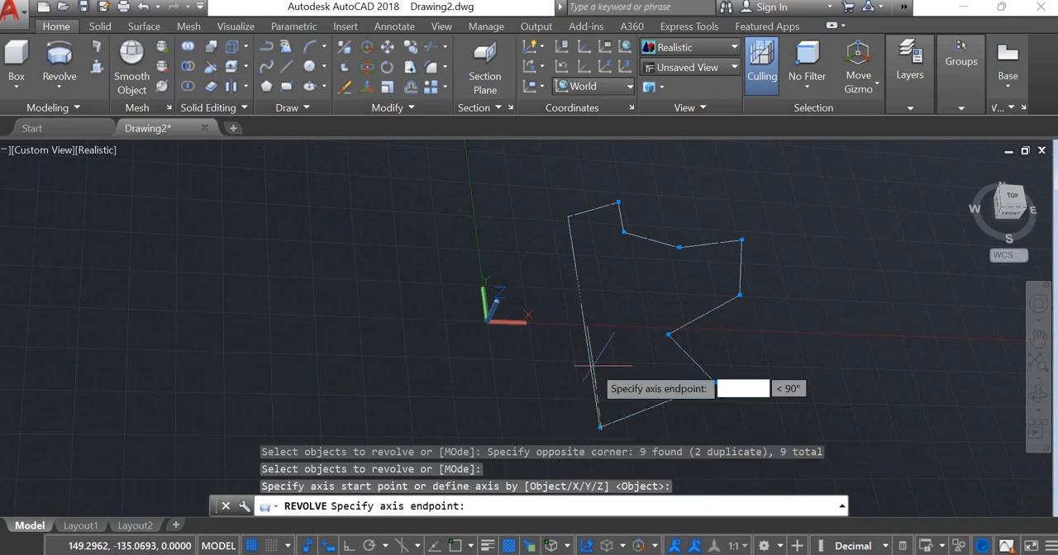
{"action": "left_click", "coordinate": [570, 216]}
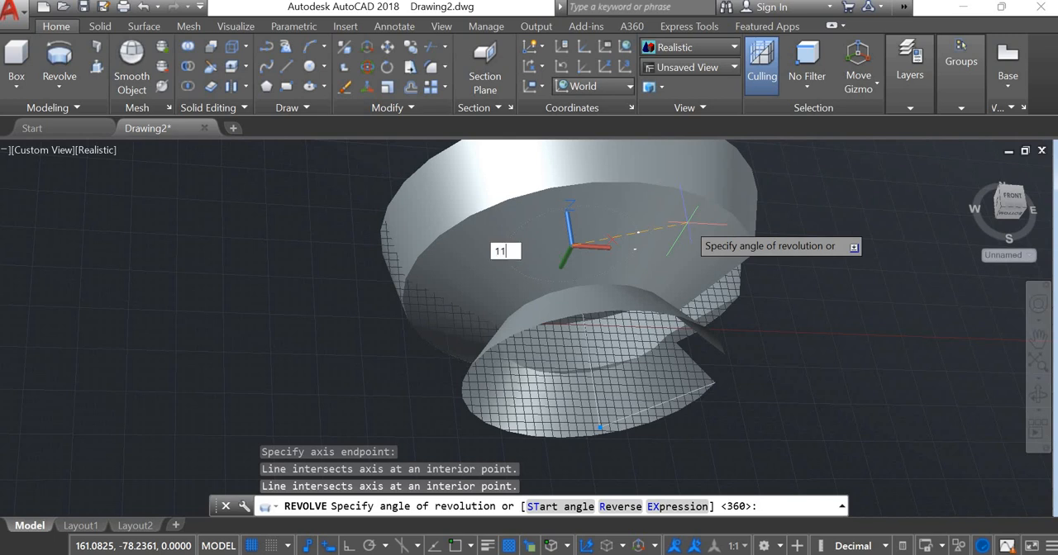
{"action": "key", "text": "Return"}
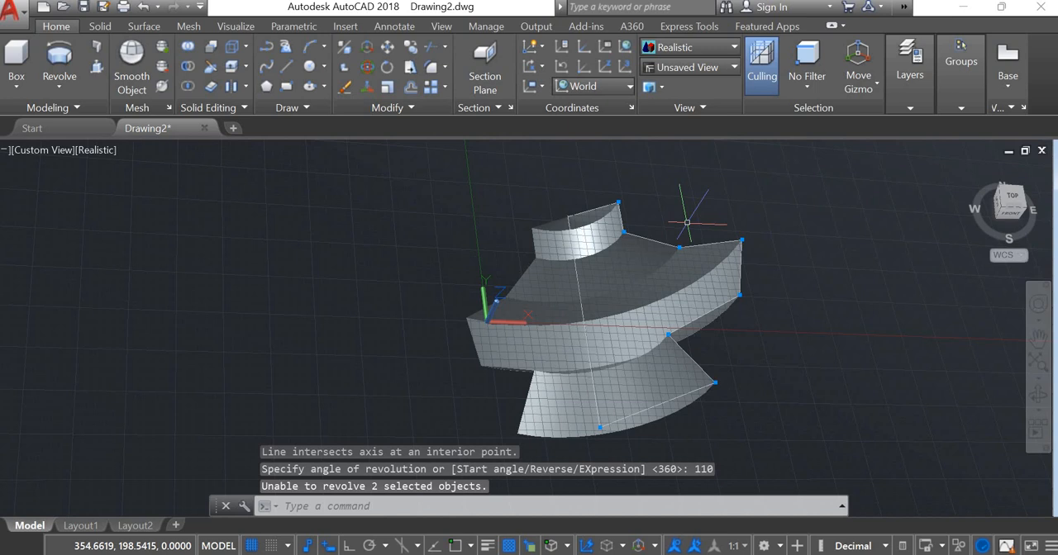
{"action": "key", "text": "ctrl+z"}
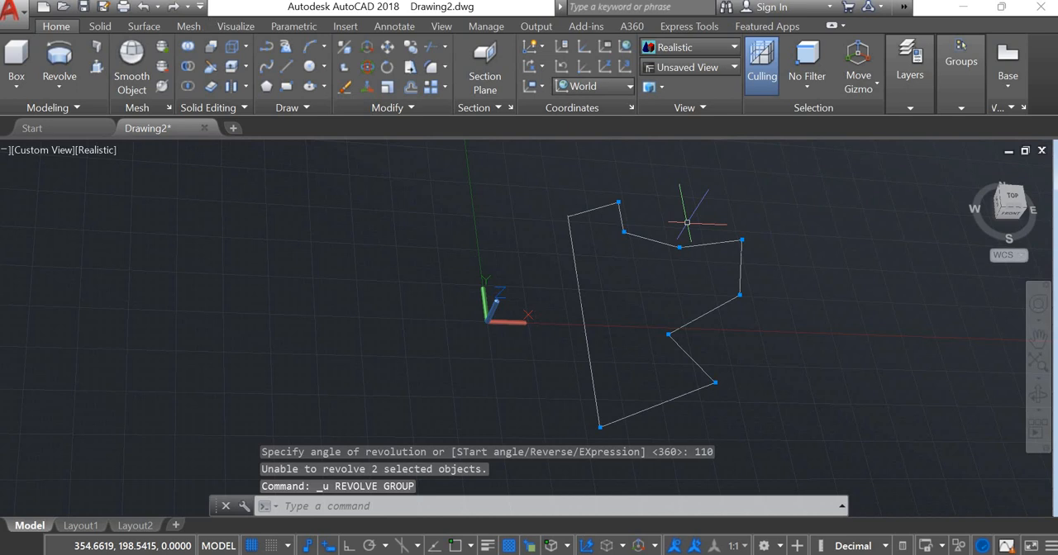
- Revolve all nine profile lines a full 360 degrees around the profile's long straight side
{"action": "left_click", "coordinate": [59, 58]}
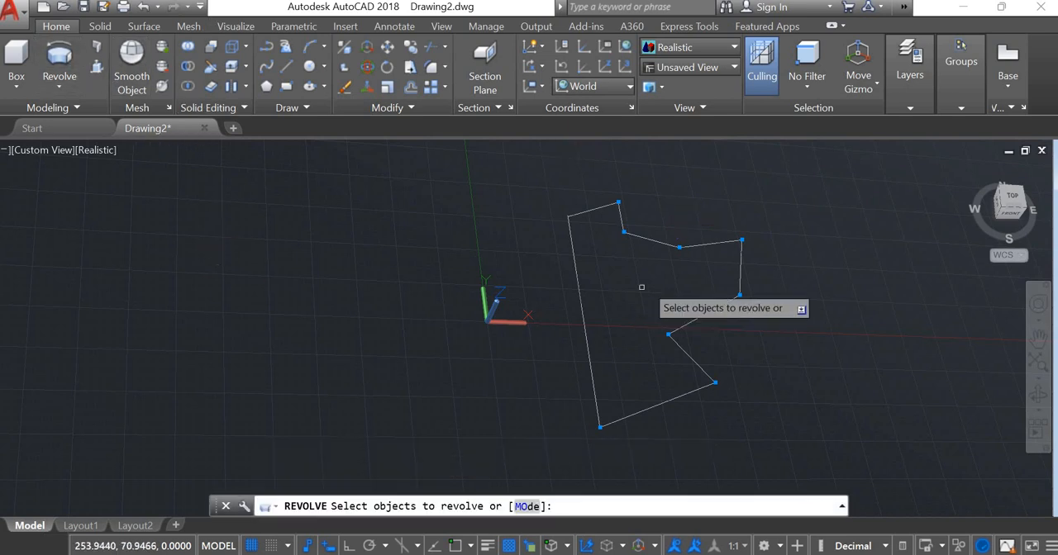
{"action": "left_click", "coordinate": [524, 173]}
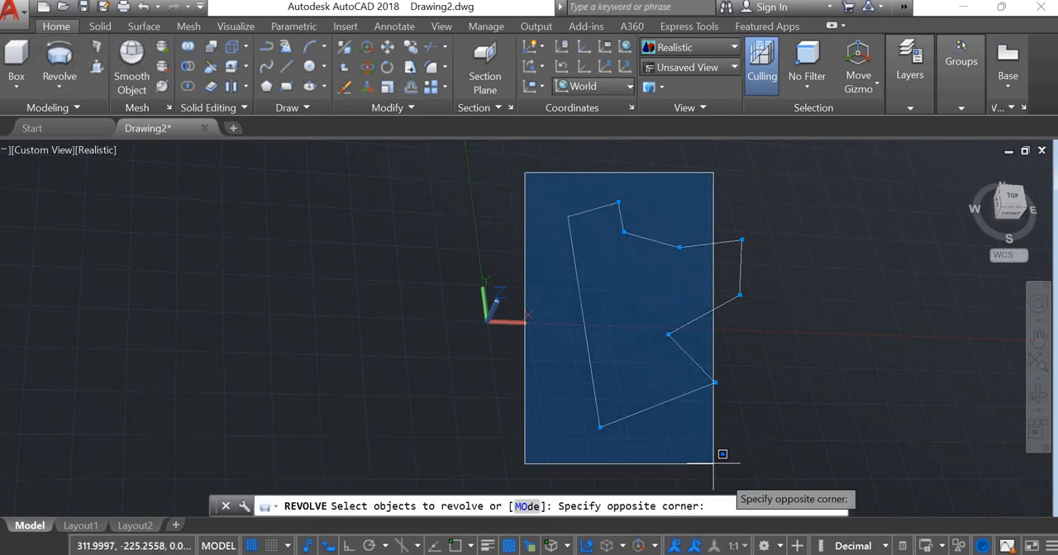
{"action": "left_click", "coordinate": [786, 453]}
{"action": "key", "text": "Return"}
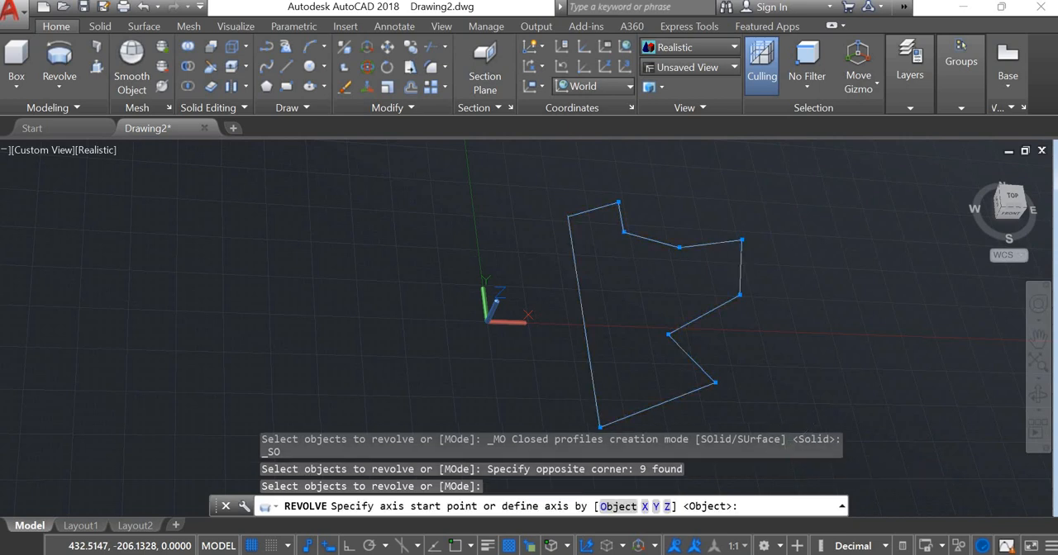
{"action": "left_click", "coordinate": [599, 426]}
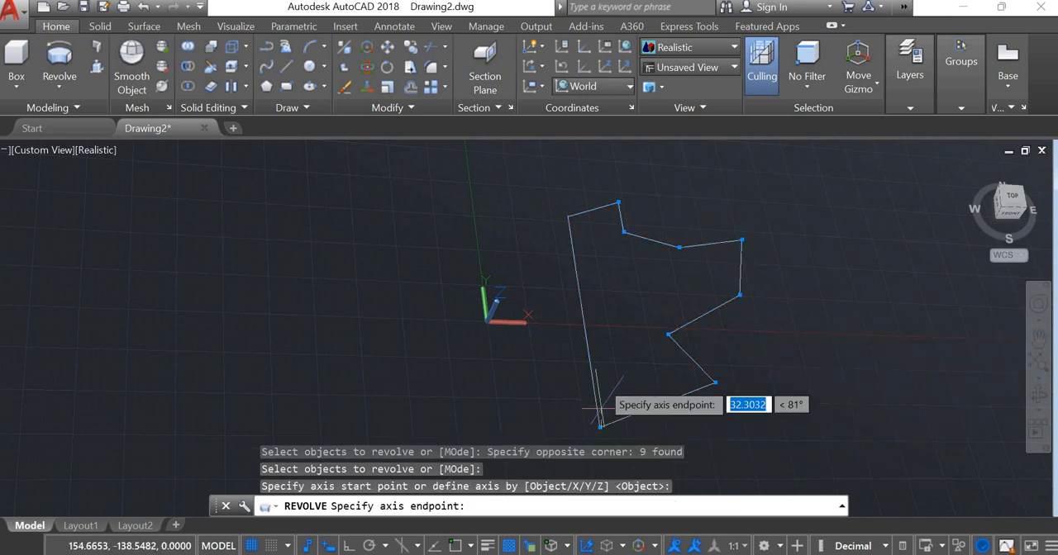
{"action": "left_click", "coordinate": [571, 213]}
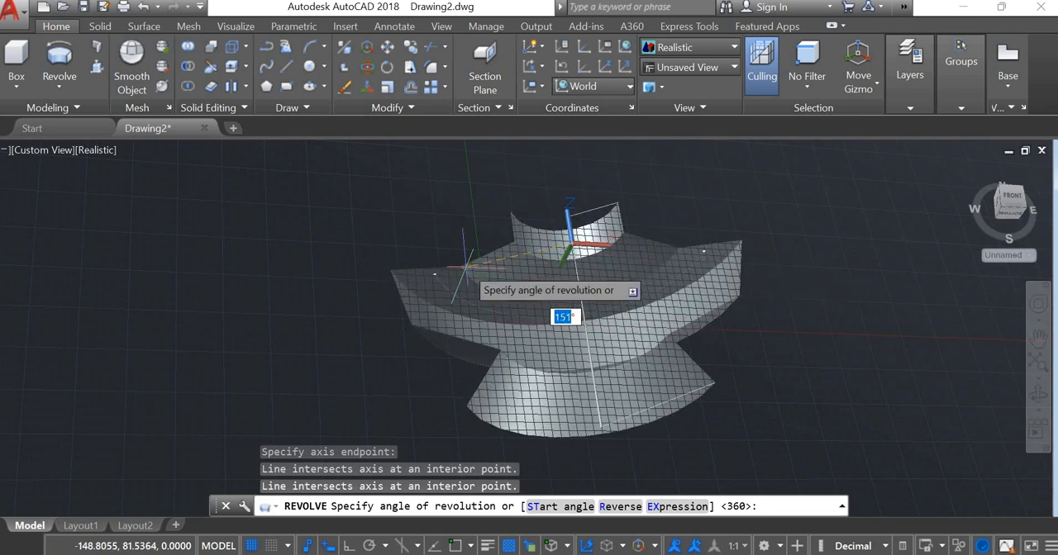
{"action": "key", "text": "Return"}
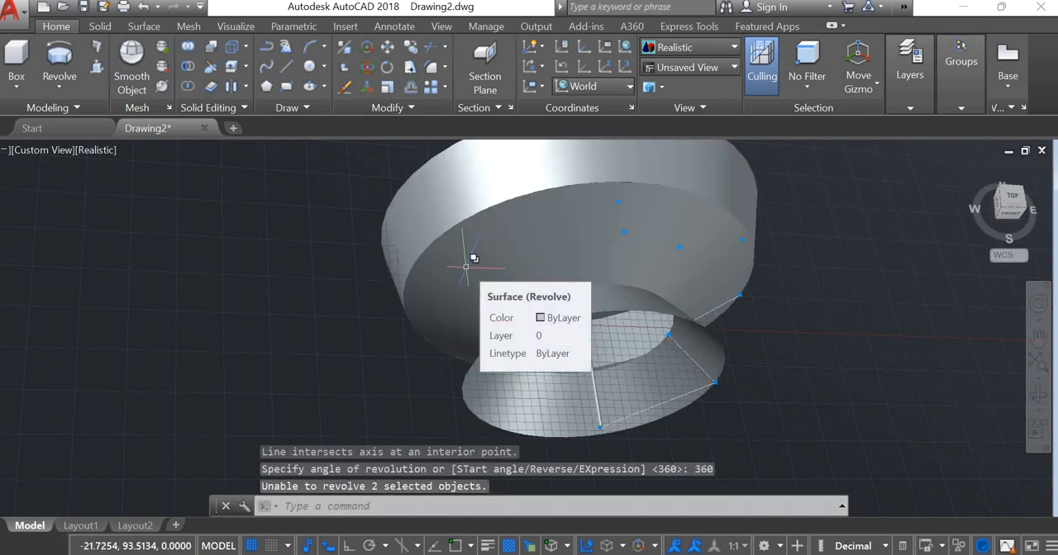
- Examine the fully revolved shape from the side and slightly above with Free Orbit
{"action": "type", "text": "3d"}
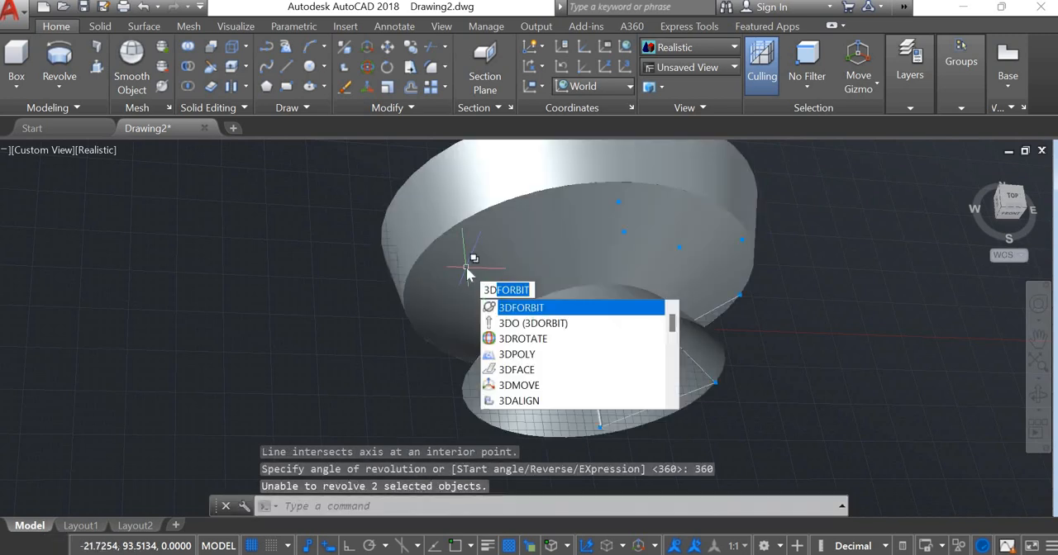
{"action": "key", "text": "Return"}
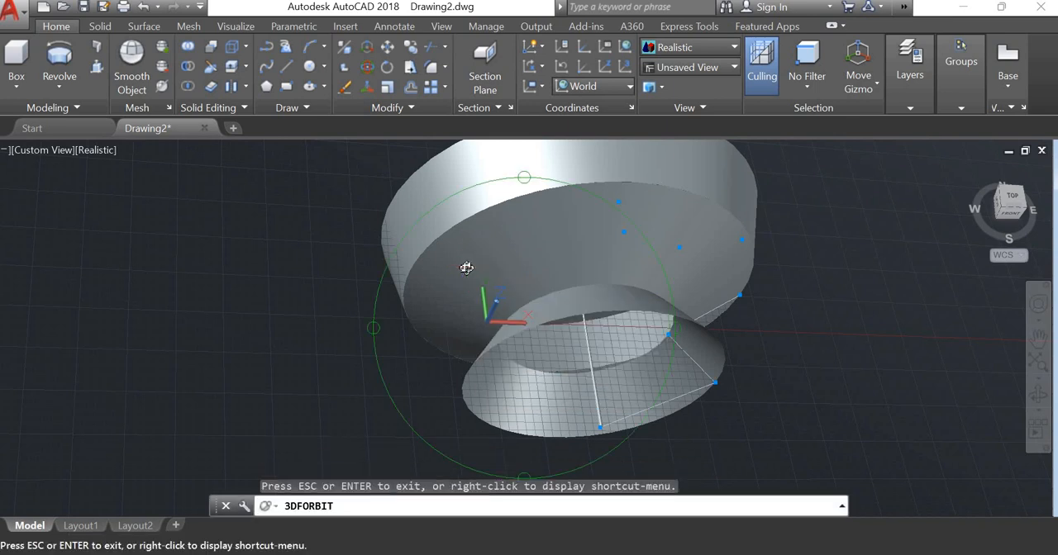
{"action": "left_click_drag", "start_coordinate": [489, 261], "coordinate": [25, 278]}
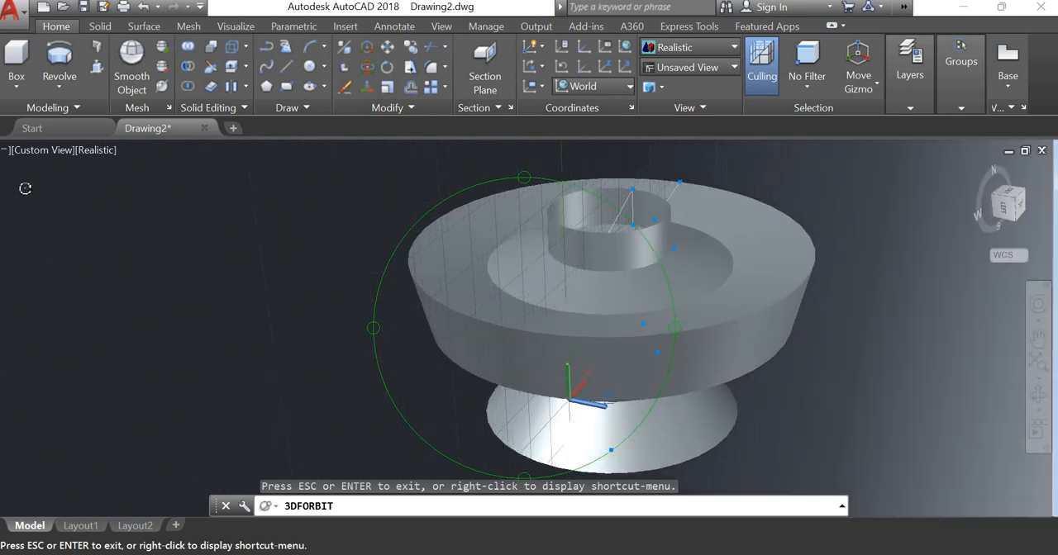
{"action": "key", "text": "Escape"}
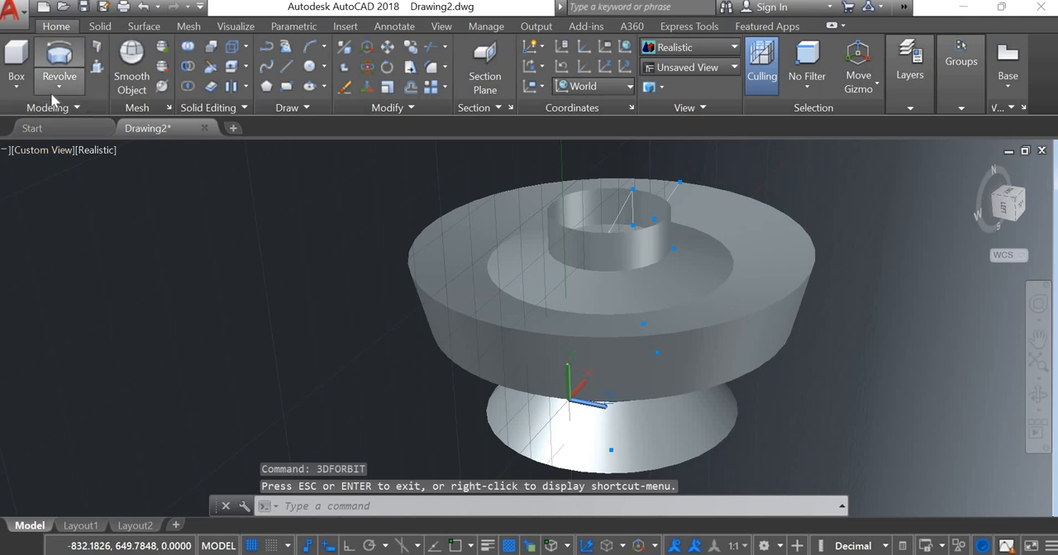
{"action": "left_click", "coordinate": [59, 85]}
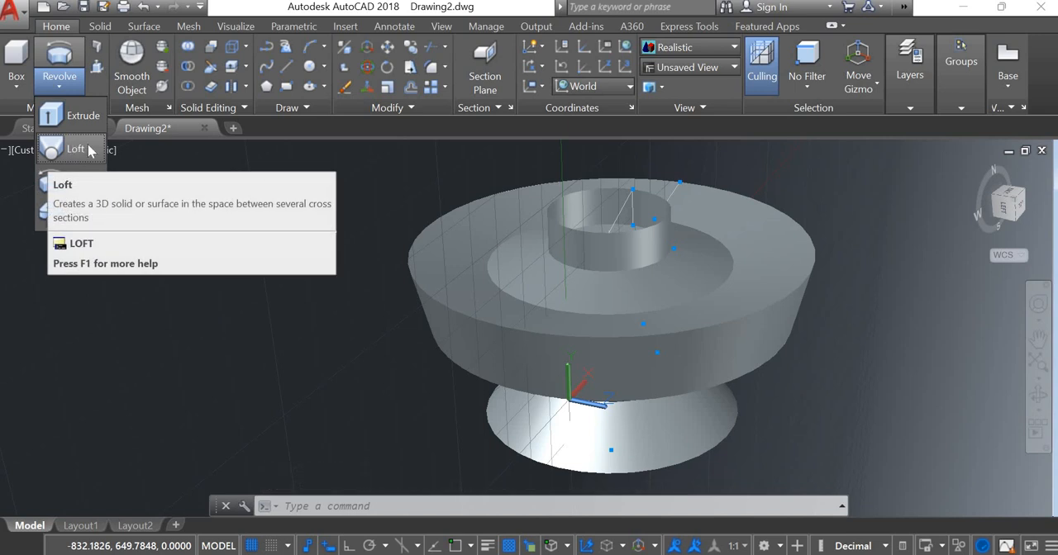
{"action": "left_click", "coordinate": [368, 312]}
{"action": "key", "text": "ctrl+a"}
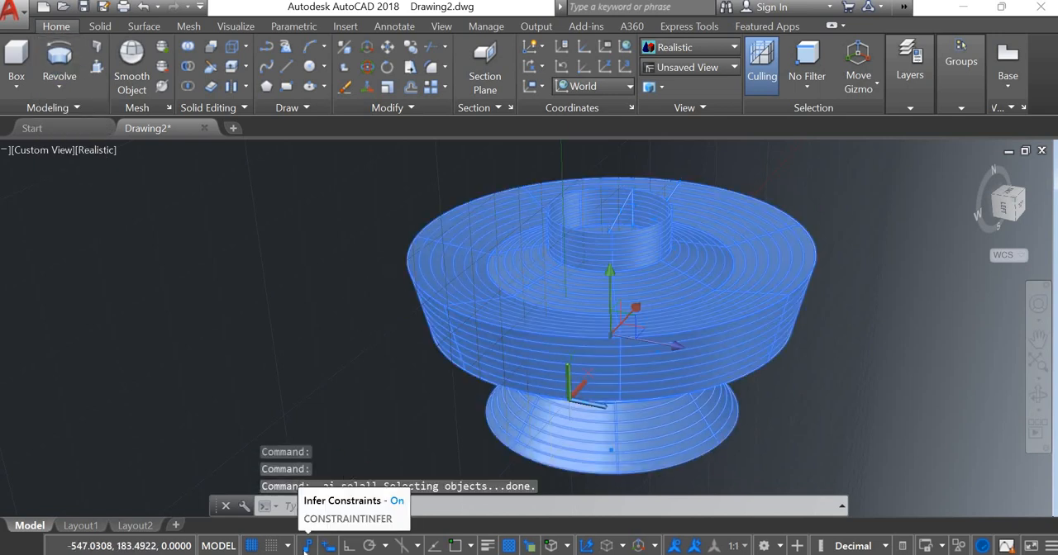
{"action": "type", "text": "aa"}
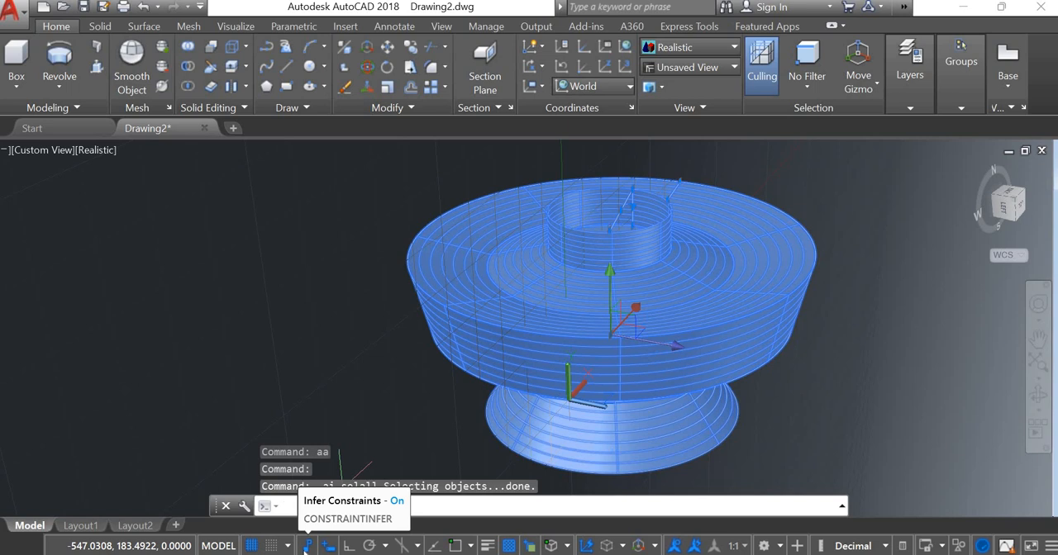
{"action": "key", "text": "Escape"}
{"action": "key", "text": "Escape"}
- Undo the revolve and the long series of earlier drawing operations back to the narrow outline with one rounded end
{"action": "key", "text": "ctrl+z"}
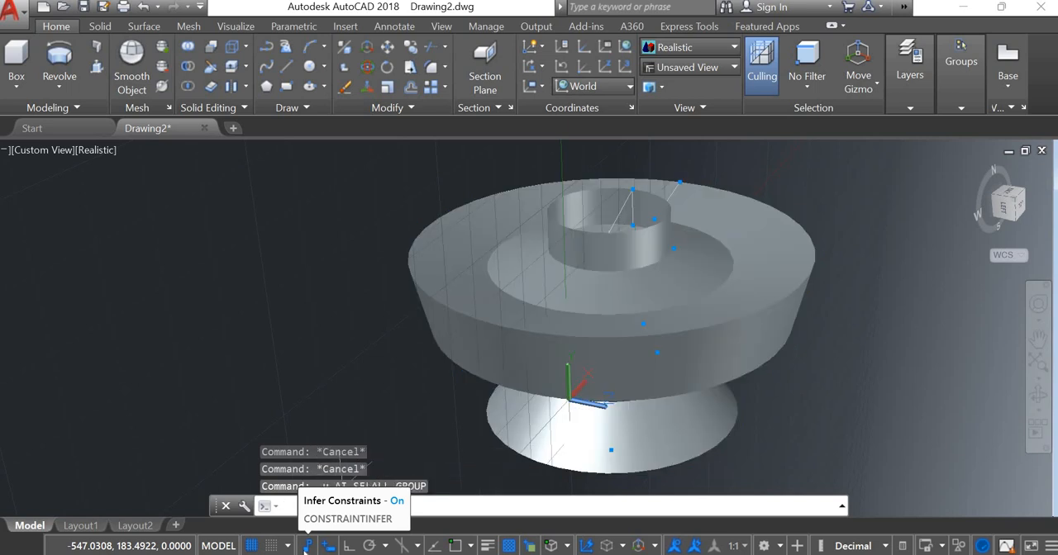
{"action": "key", "text": "ctrl+z"}
{"action": "key", "text": "ctrl+z"}
{"action": "key", "text": "ctrl+z"}
{"action": "key", "text": "ctrl+z"}
{"action": "key", "text": "ctrl+z"}
{"action": "key", "text": "ctrl+z"}
{"action": "key", "text": "ctrl+z"}
{"action": "key", "text": "ctrl+z"}
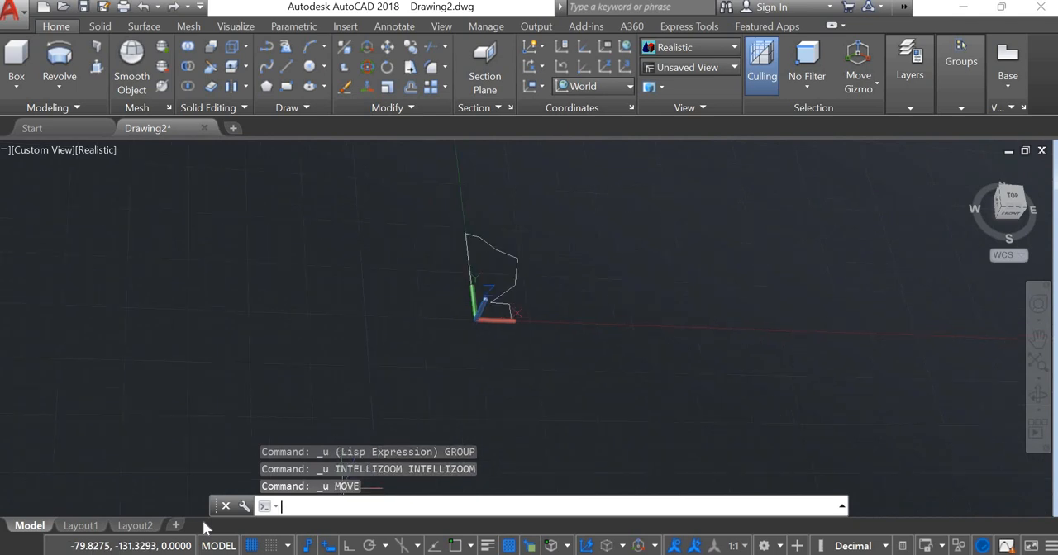
{"action": "key", "text": "ctrl+z"}
{"action": "key", "text": "ctrl+z"}
{"action": "key", "text": "ctrl+z"}
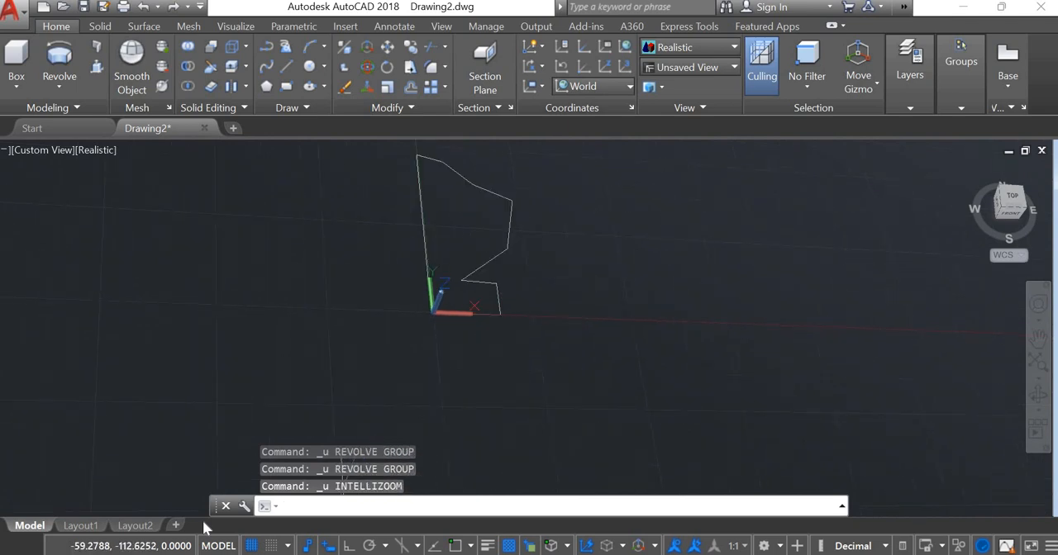
{"action": "key", "text": "ctrl+z"}
{"action": "key", "text": "ctrl+z"}
{"action": "key", "text": "ctrl+z"}
{"action": "key", "text": "ctrl+z"}
{"action": "key", "text": "ctrl+z"}
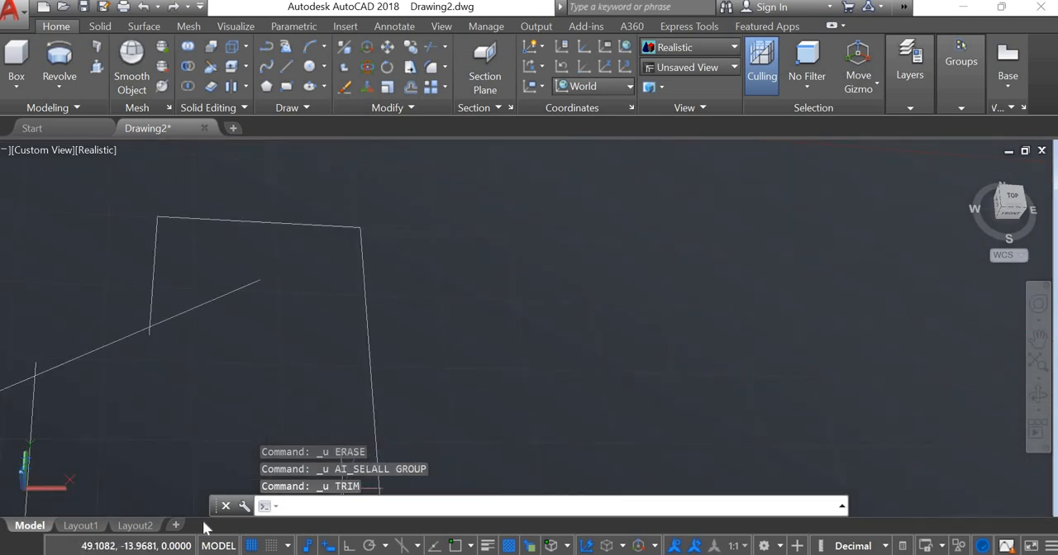
{"action": "key", "text": "ctrl+z"}
{"action": "key", "text": "ctrl+z"}
{"action": "key", "text": "ctrl+z"}
{"action": "key", "text": "ctrl+z"}
{"action": "type", "text": "zz"}
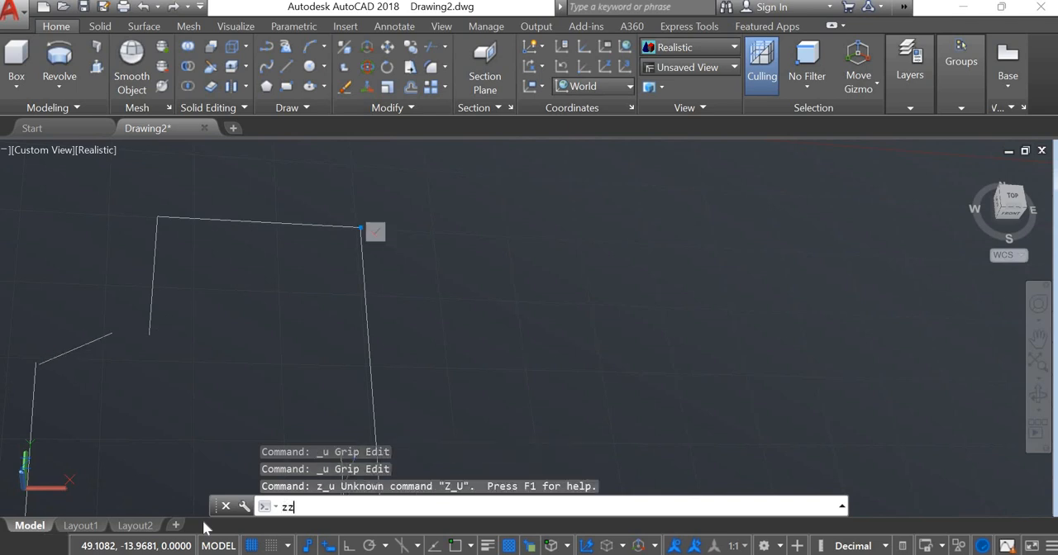
{"action": "key", "text": "ctrl+z"}
{"action": "key", "text": "ctrl+z"}
{"action": "key", "text": "ctrl+z"}
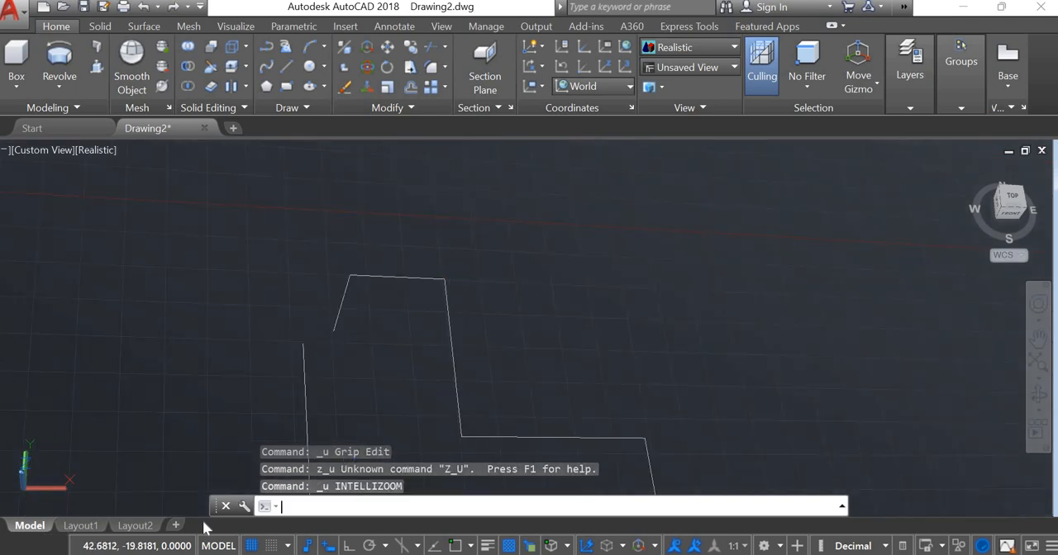
{"action": "key", "text": "ctrl+z"}
{"action": "key", "text": "ctrl+z"}
{"action": "key", "text": "ctrl+z"}
{"action": "key", "text": "ctrl+z"}
{"action": "key", "text": "ctrl+z"}
{"action": "key", "text": "ctrl+z"}
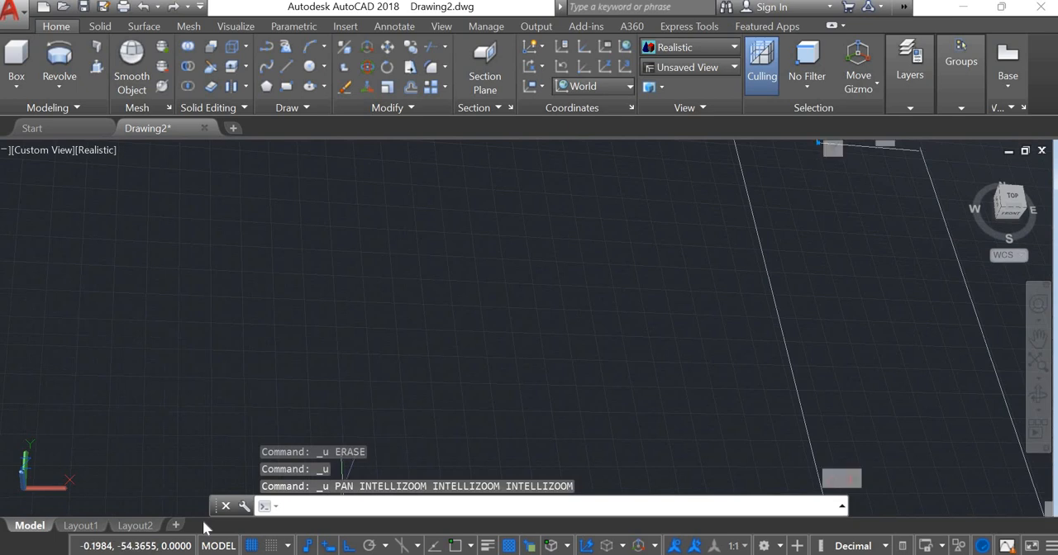
{"action": "key", "text": "ctrl+z"}
{"action": "key", "text": "ctrl+z"}
{"action": "key", "text": "ctrl+z"}
{"action": "key", "text": "ctrl+z"}
{"action": "key", "text": "ctrl+z"}
{"action": "key", "text": "ctrl+z"}
{"action": "key", "text": "ctrl+z"}
{"action": "key", "text": "ctrl+z"}
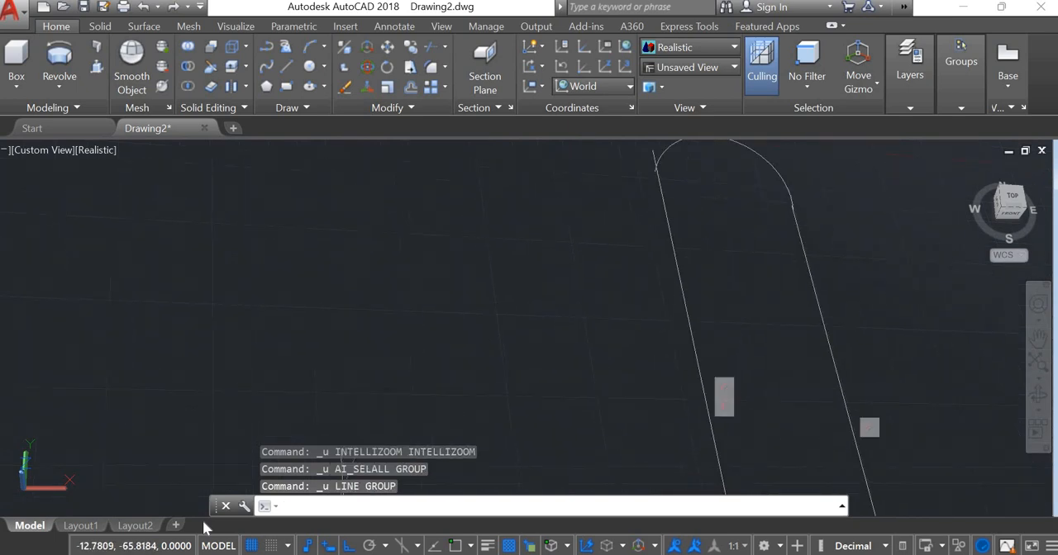
{"action": "key", "text": "ctrl+z"}
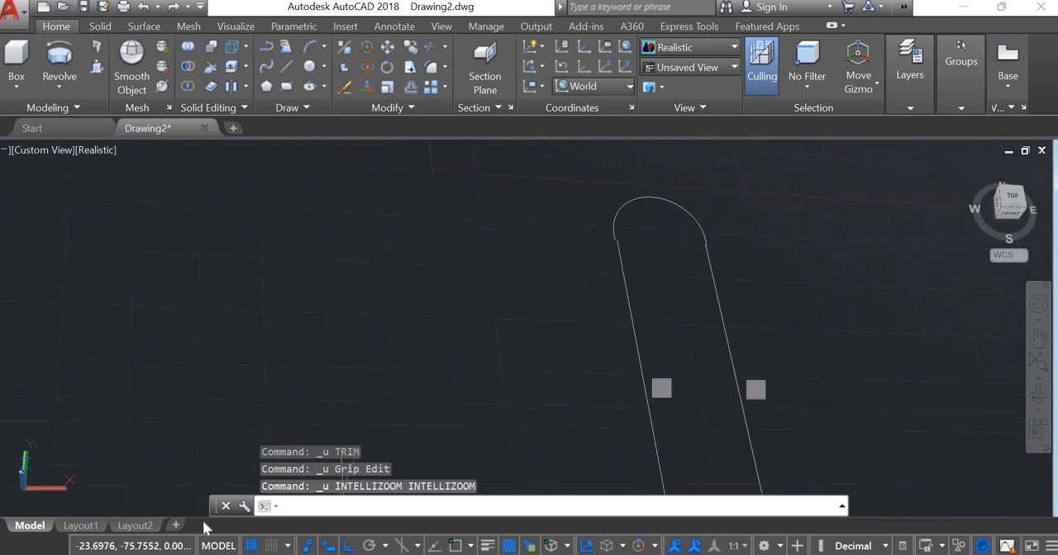
{"action": "type", "text": "Z"}
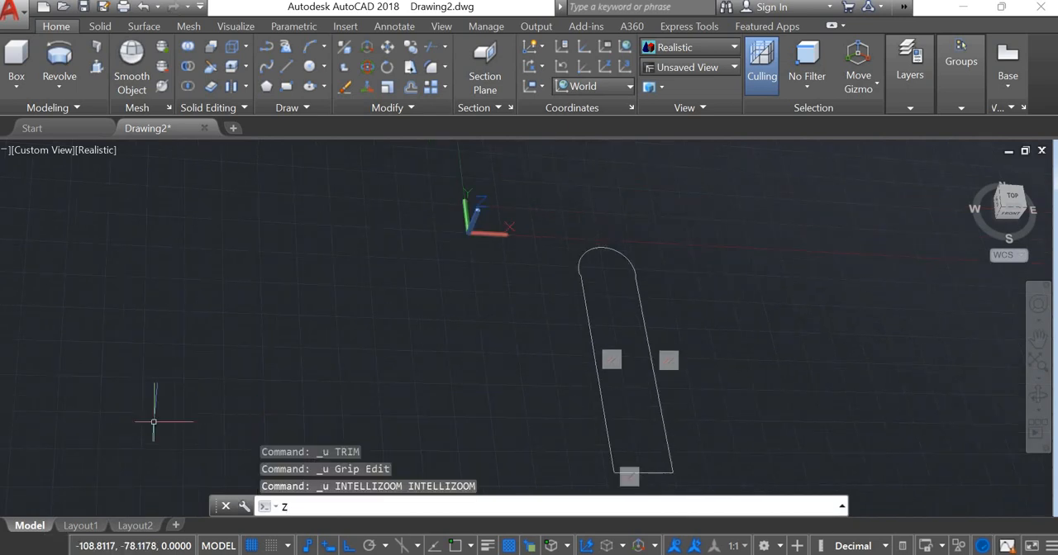
{"action": "key", "text": "Escape"}
{"action": "scroll", "coordinate": [313, 318], "scroll_direction": "down", "scroll_amount": 2}
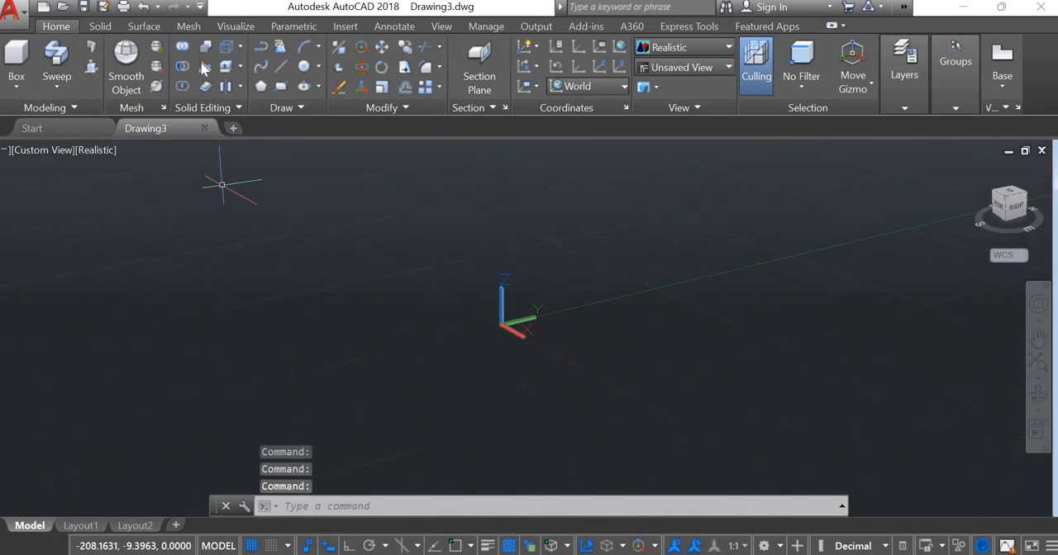
- Draw a circle centred at 0,0 with a radius of 8
{"action": "left_click", "coordinate": [303, 66]}
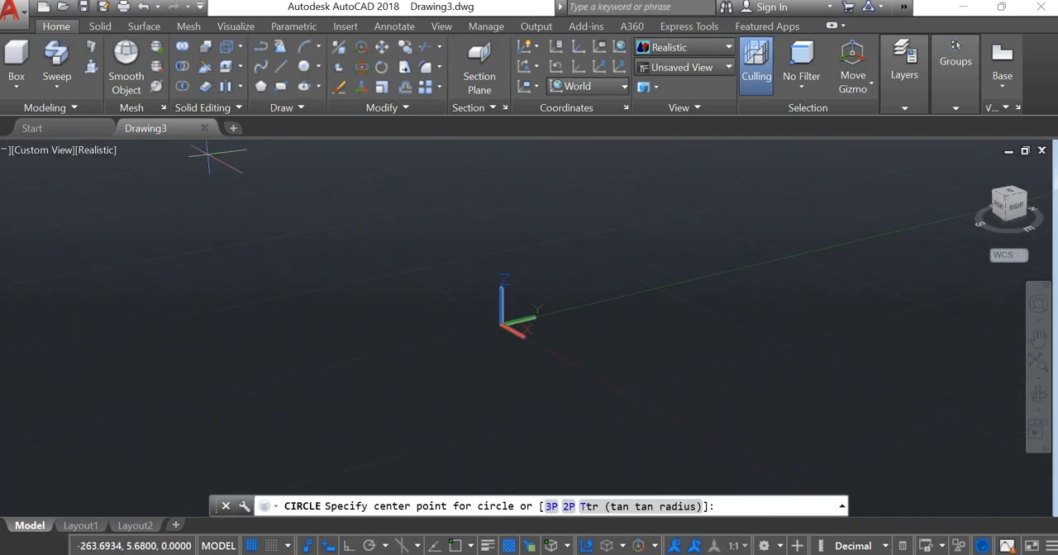
{"action": "type", "text": "0,0"}
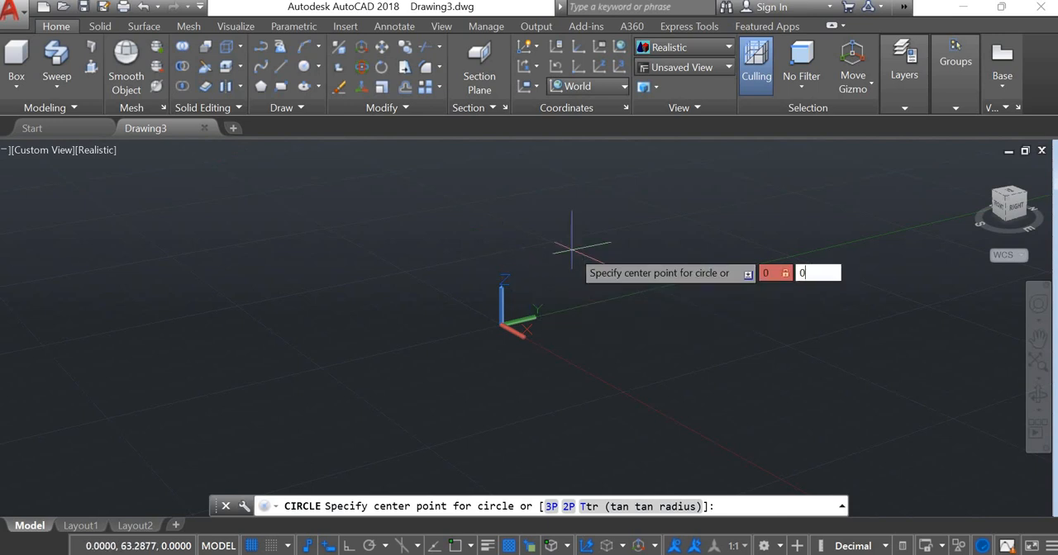
{"action": "key", "text": "Return"}
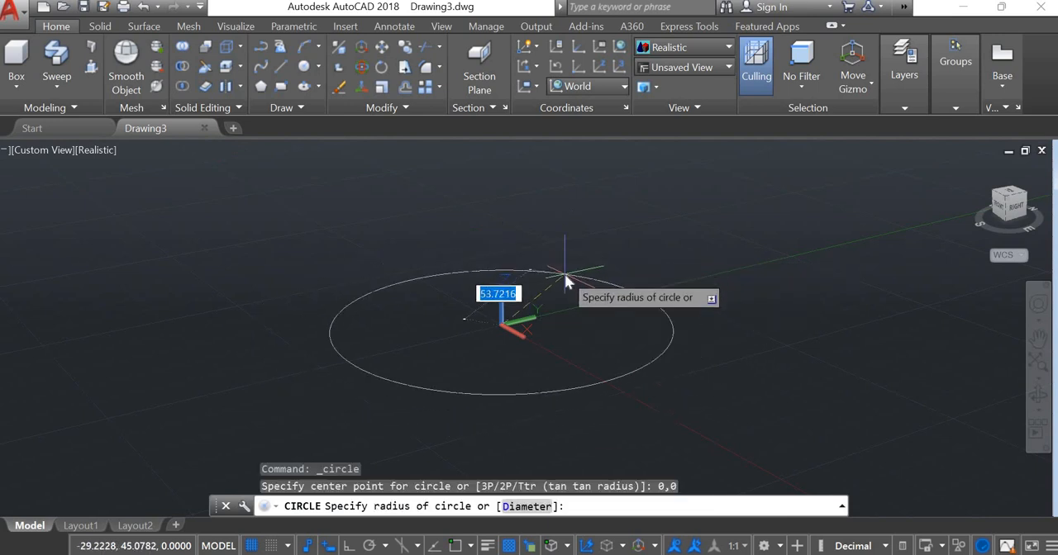
{"action": "type", "text": "8"}
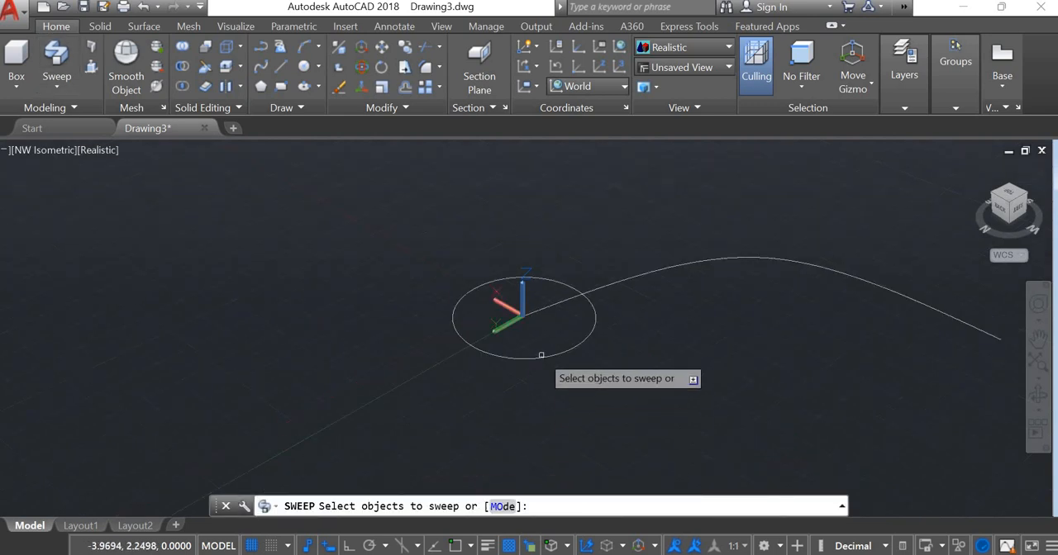
- Sweep the circle along the curved path that starts at its centre to form a solid
{"action": "left_click", "coordinate": [541, 357]}
{"action": "key", "text": "Return"}
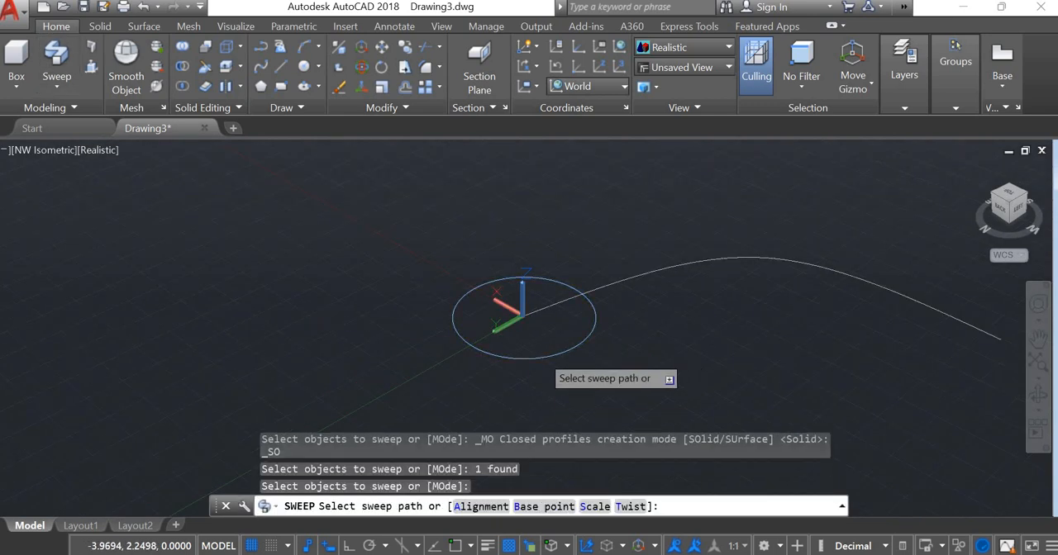
{"action": "left_click", "coordinate": [693, 259]}
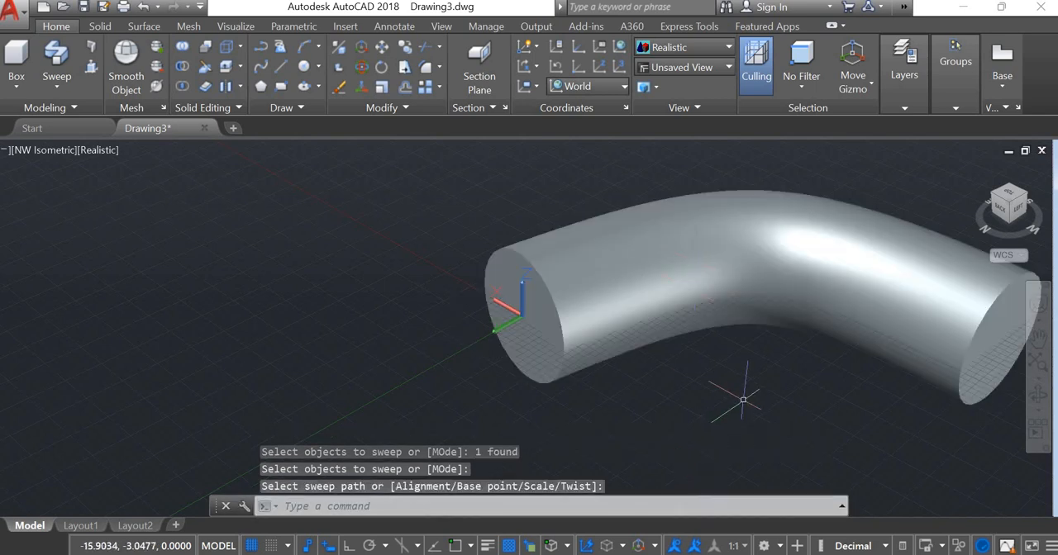
{"action": "scroll", "coordinate": [743, 430], "scroll_direction": "down", "scroll_amount": 2}
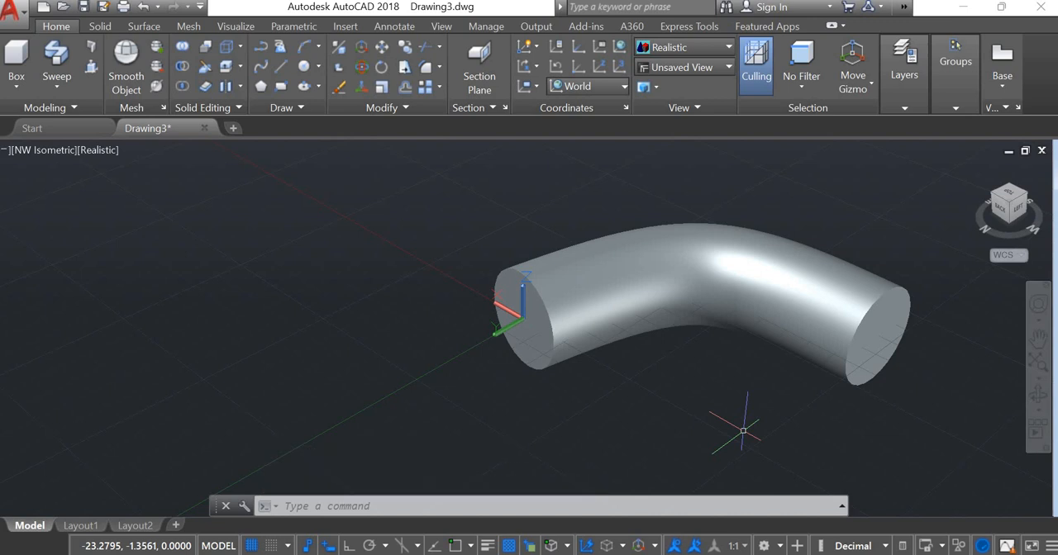
- Undo the sweep of the circle and delete the curved path
{"action": "left_click", "coordinate": [75, 89]}
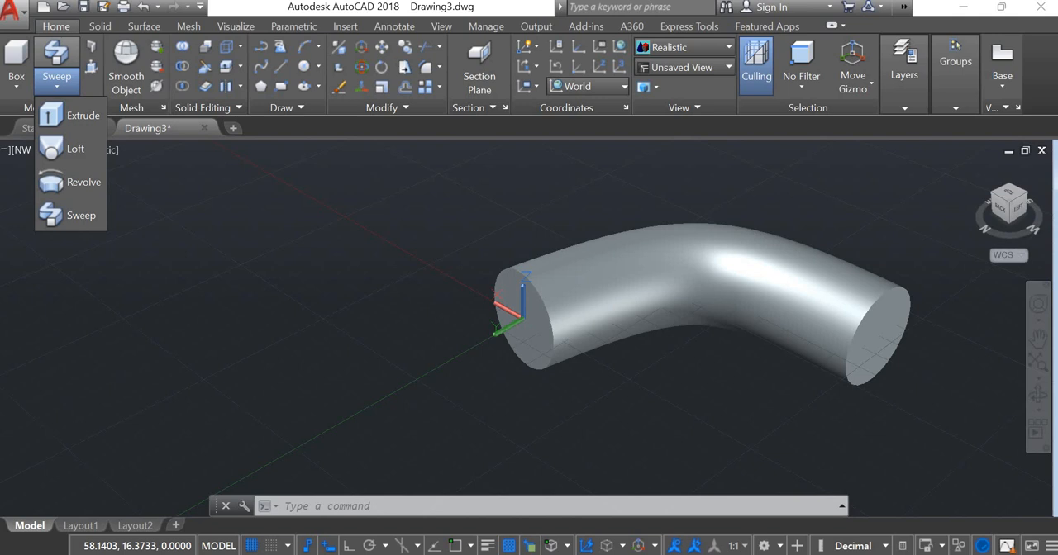
{"action": "key", "text": "Escape"}
{"action": "key", "text": "ctrl+z"}
{"action": "key", "text": "ctrl+z"}
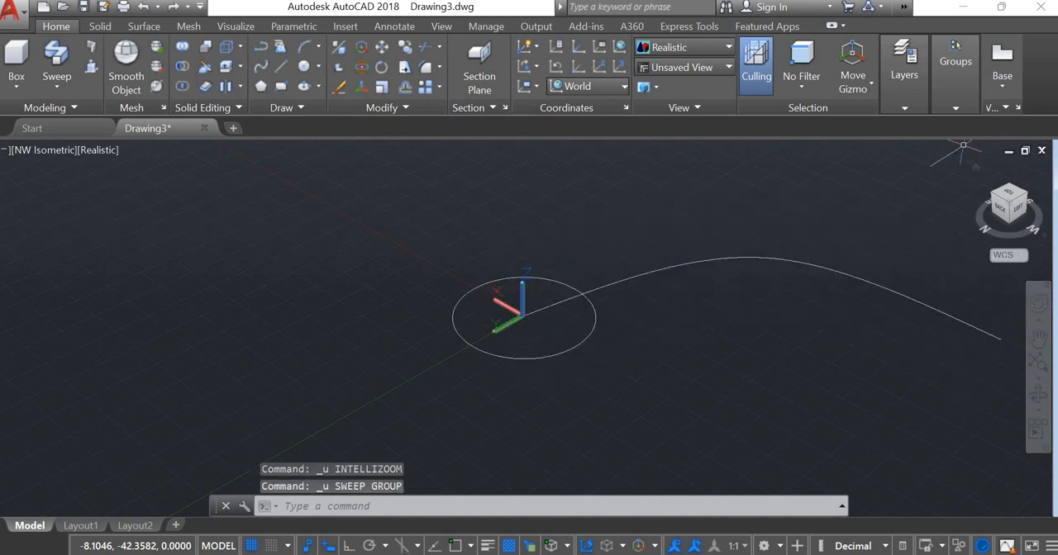
{"action": "left_click", "coordinate": [811, 264]}
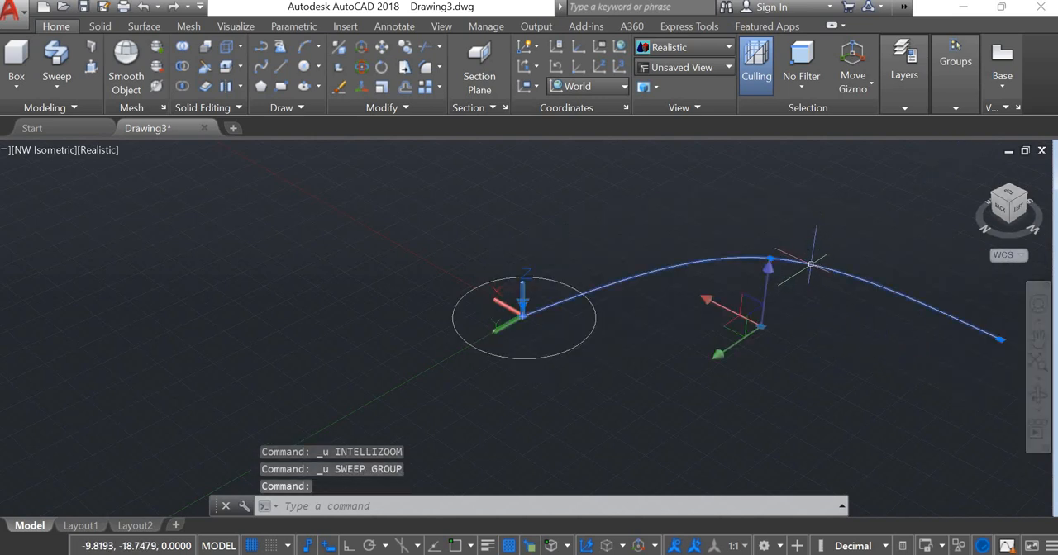
{"action": "key", "text": "Delete"}
- Draw two connected lines starting at the circle's centre to form an angled sweep path with one corner
{"action": "type", "text": "l"}
{"action": "key", "text": "Return"}
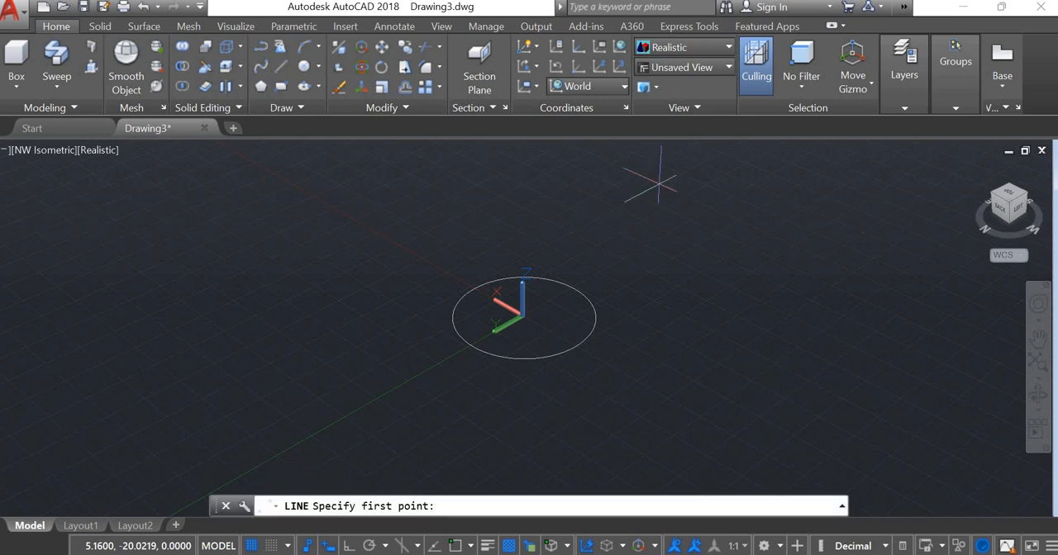
{"action": "left_click", "coordinate": [521, 314]}
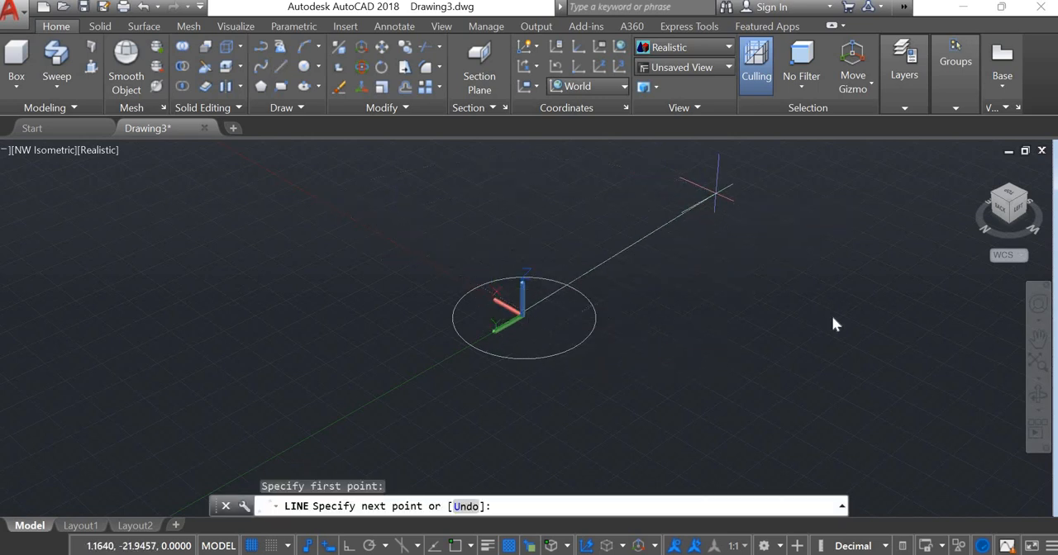
{"action": "left_click", "coordinate": [716, 192]}
{"action": "left_click", "coordinate": [945, 291]}
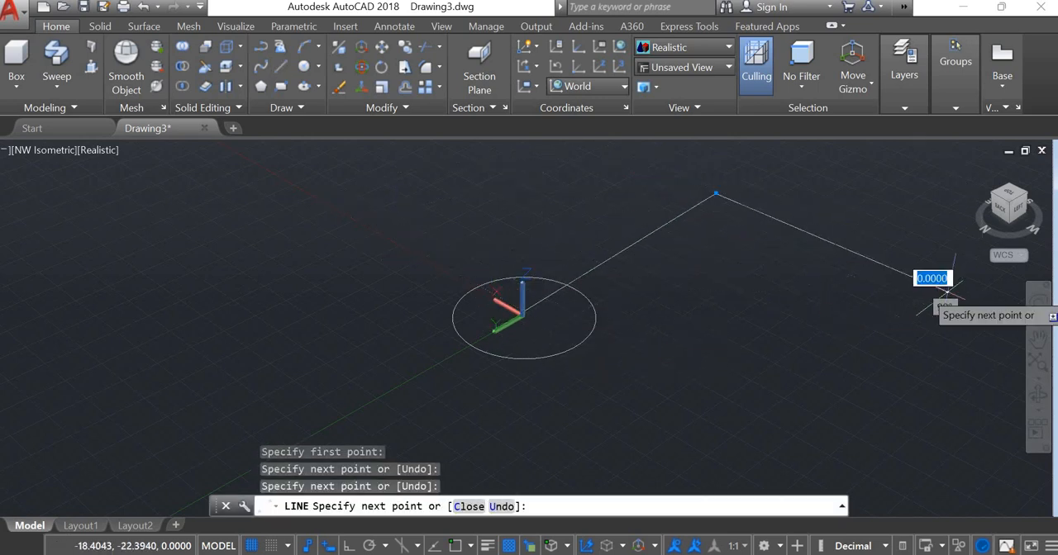
{"action": "key", "text": "Return"}
{"action": "key", "text": "Return"}
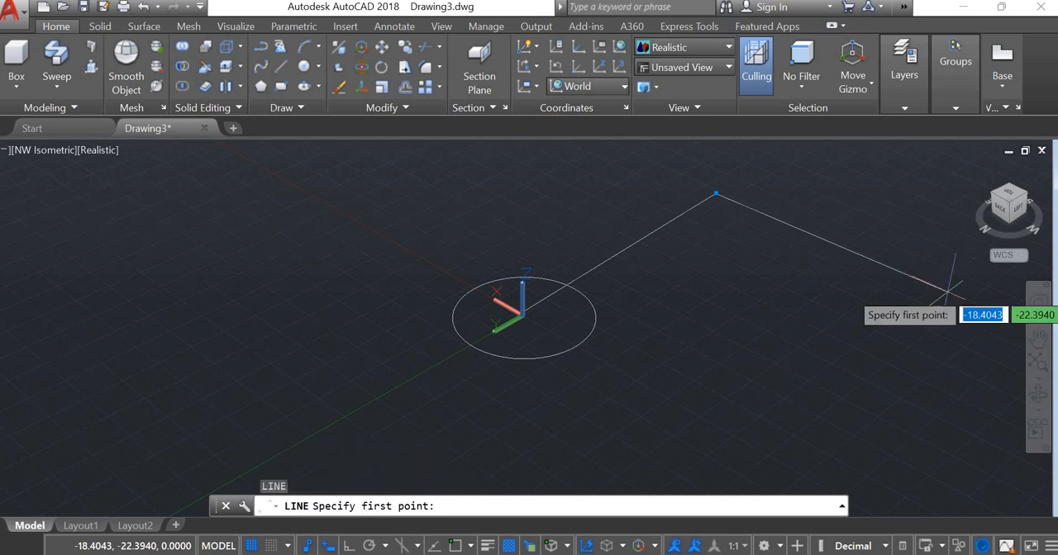
{"action": "key", "text": "Escape"}
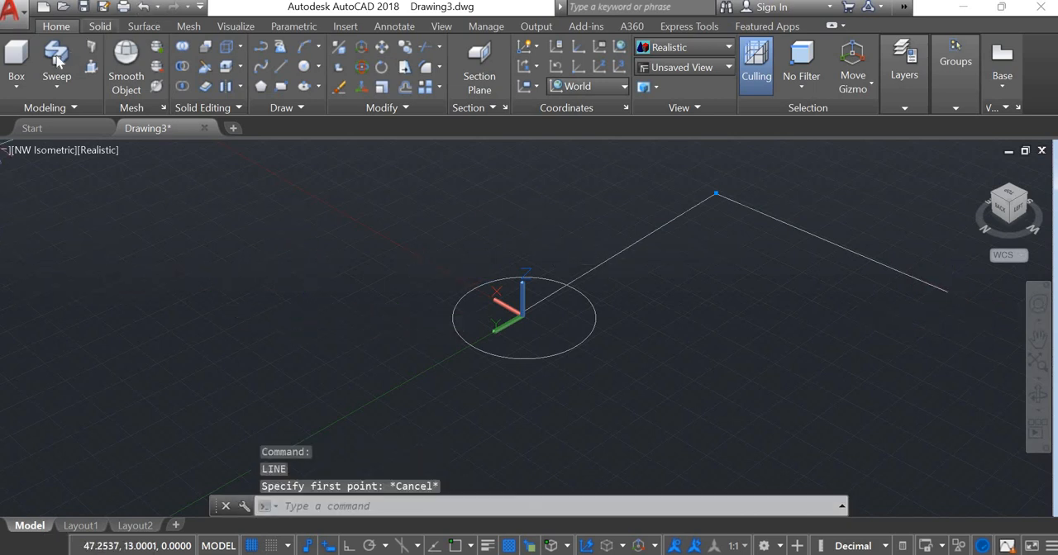
- Try sweeping the circle along the first of the two separate path lines, and undo the sweep
{"action": "left_click", "coordinate": [57, 62]}
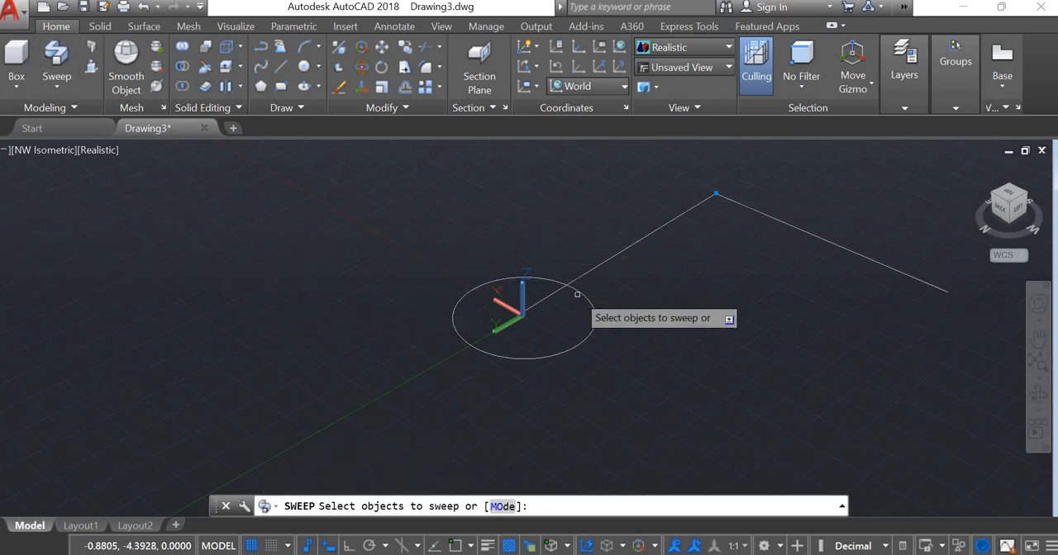
{"action": "left_click", "coordinate": [578, 294]}
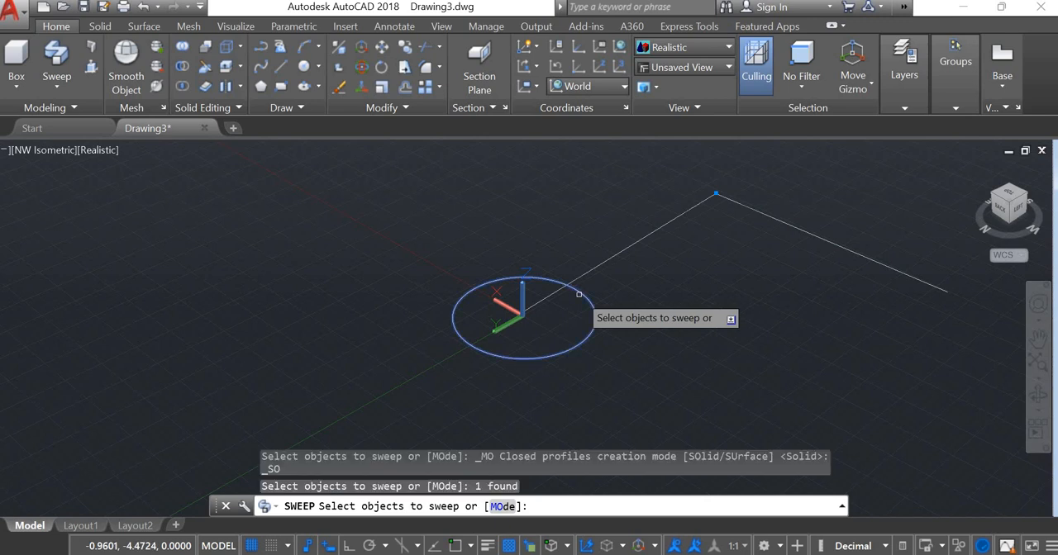
{"action": "key", "text": "Return"}
{"action": "left_click", "coordinate": [593, 269]}
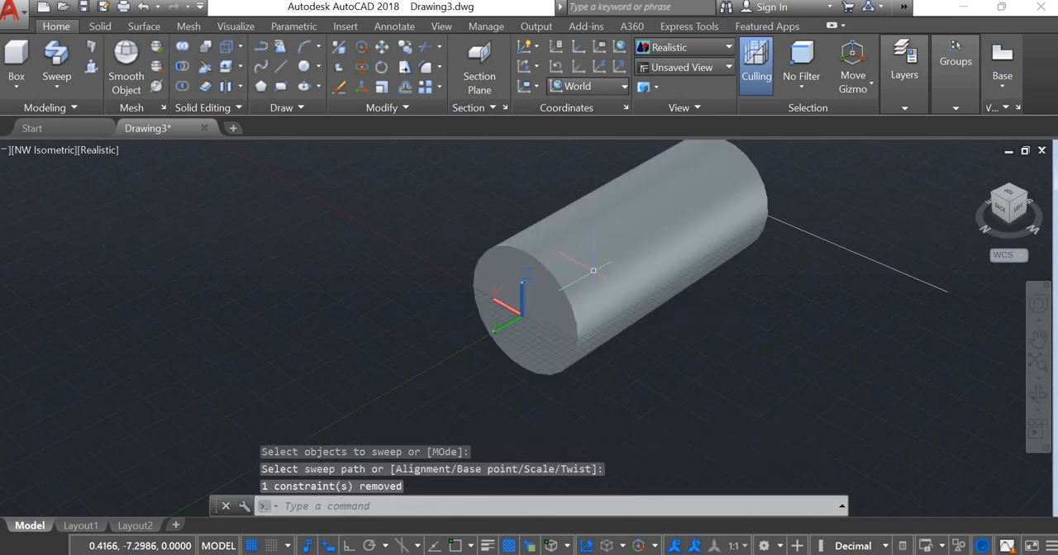
{"action": "left_click", "coordinate": [843, 239]}
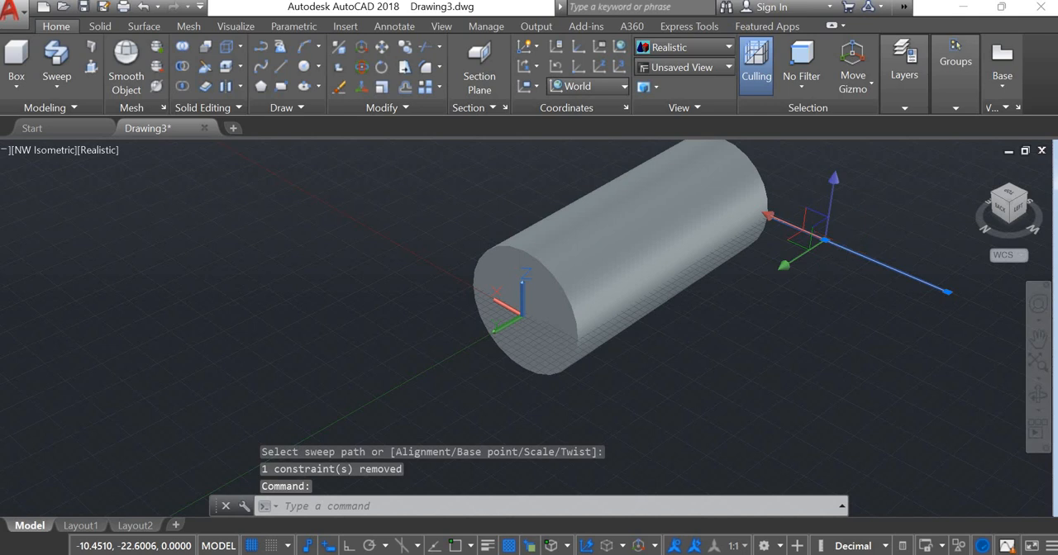
{"action": "key", "text": "ctrl+z"}
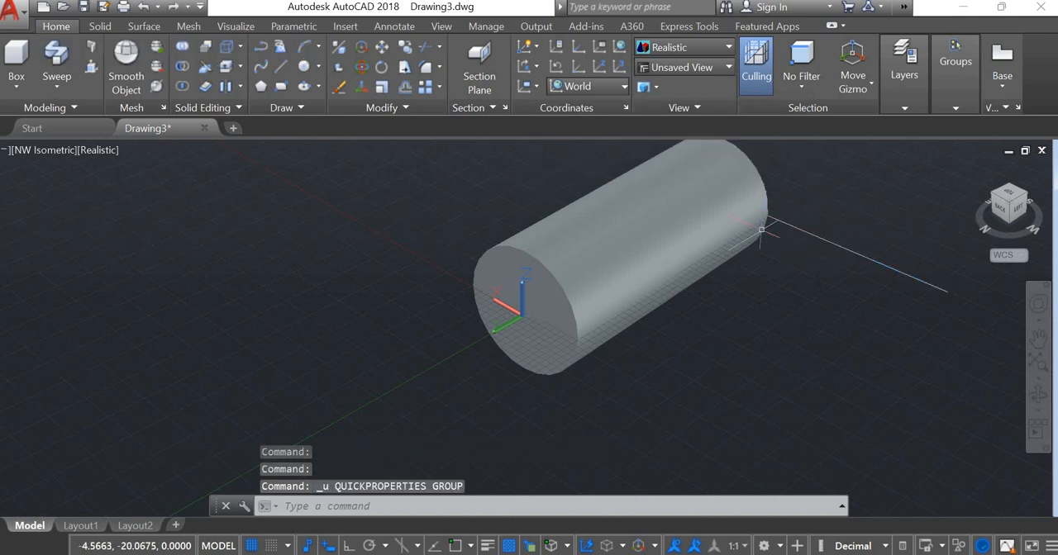
{"action": "key", "text": "ctrl+z"}
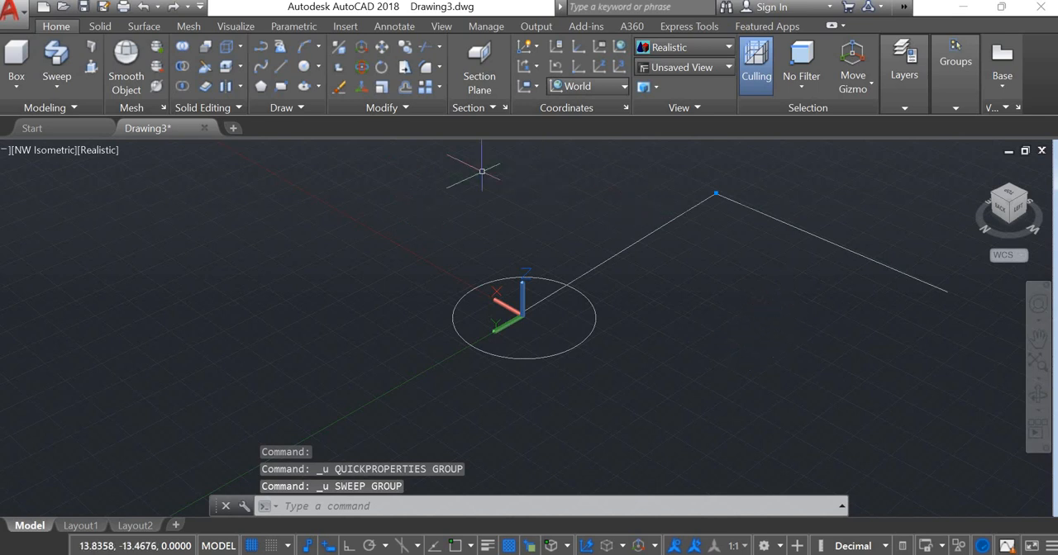
- Join the two connected path lines into a single object with the JOIN command
{"action": "left_click", "coordinate": [650, 234]}
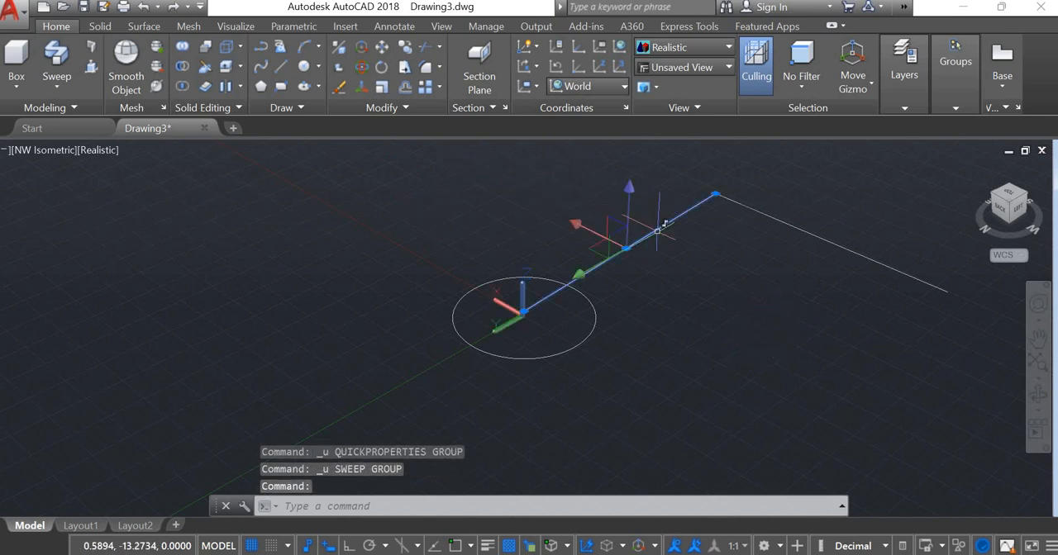
{"action": "left_click", "coordinate": [776, 219]}
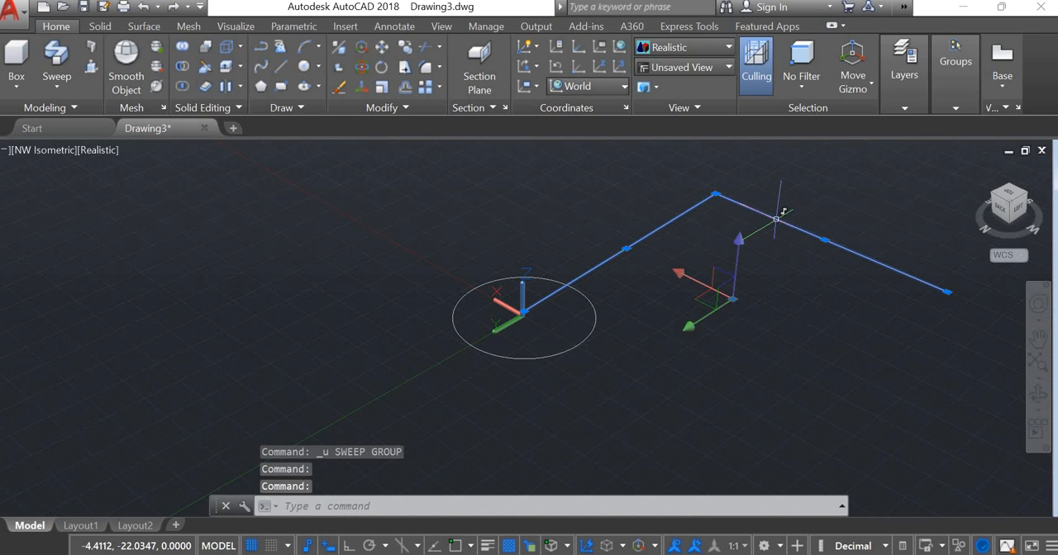
{"action": "type", "text": "join"}
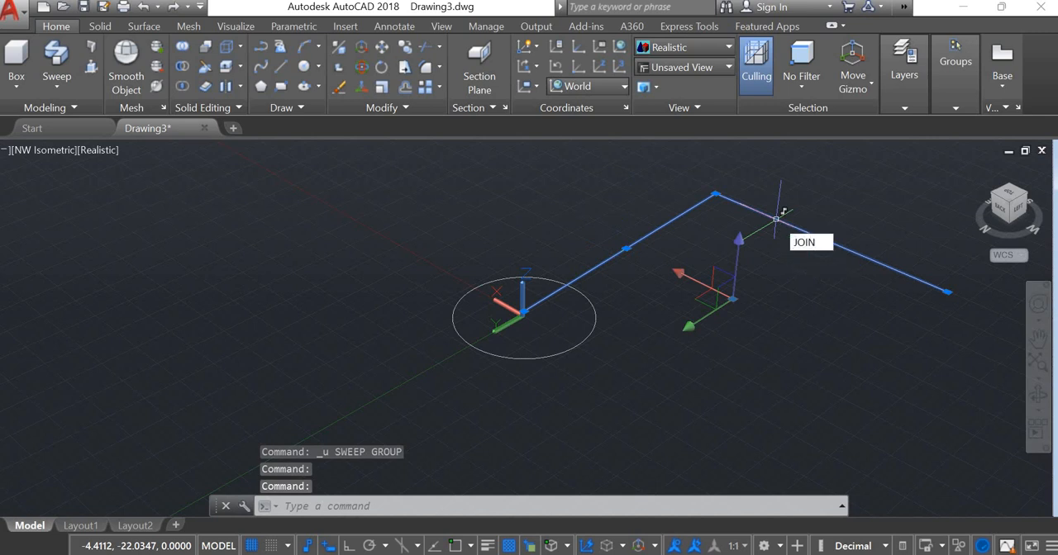
{"action": "key", "text": "Return"}
{"action": "left_click", "coordinate": [56, 53]}
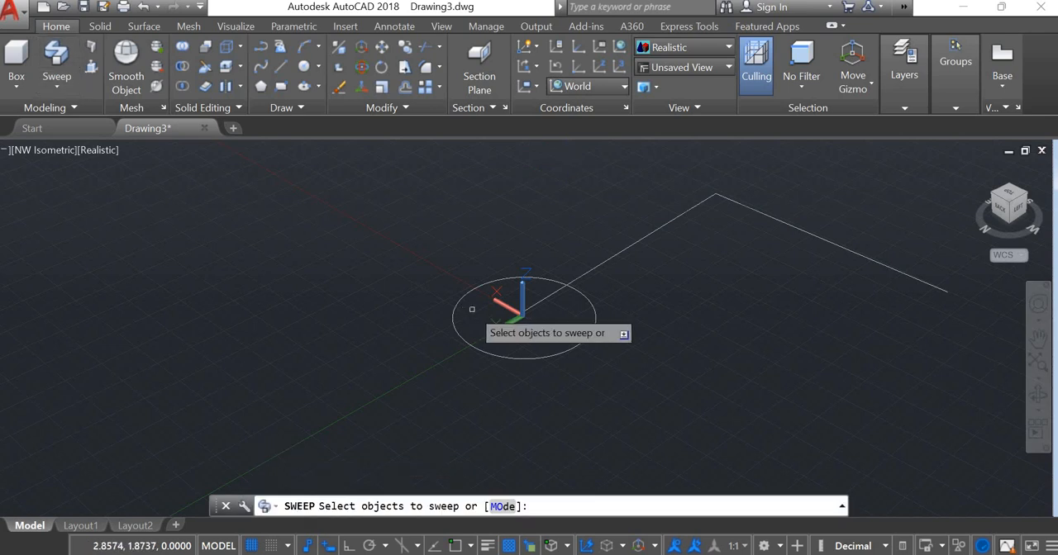
{"action": "left_click", "coordinate": [499, 356]}
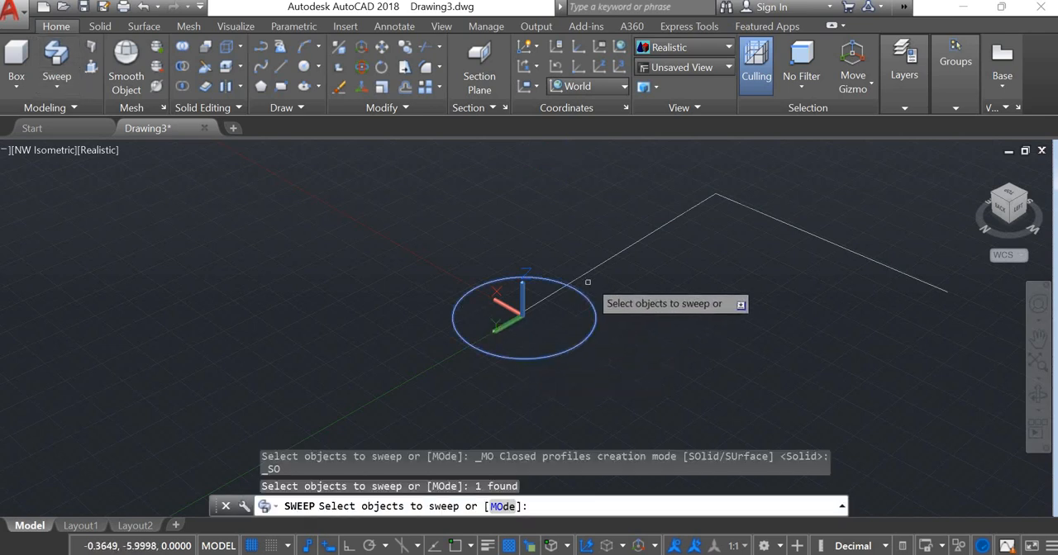
{"action": "left_click", "coordinate": [591, 271]}
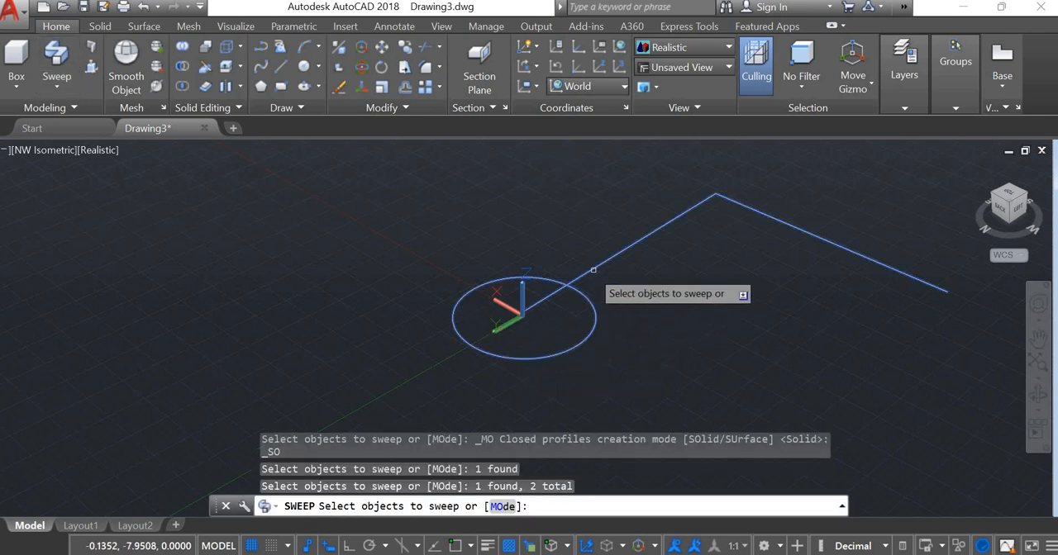
{"action": "key", "text": "Escape"}
- Sweep the circle along the entire joined two-segment path to form a solid with a sharp corner
{"action": "left_click", "coordinate": [56, 56]}
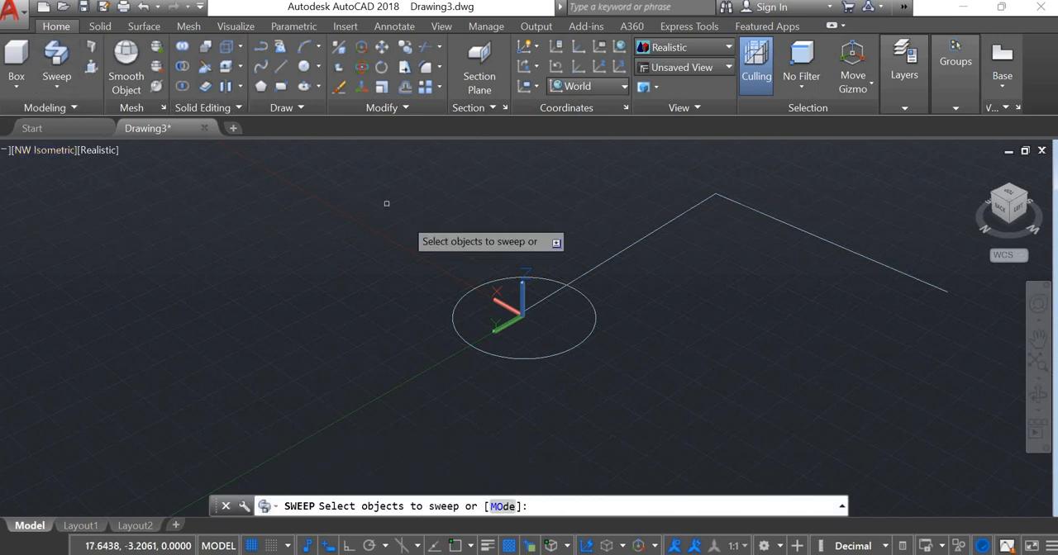
{"action": "left_click", "coordinate": [518, 357]}
{"action": "key", "text": "Return"}
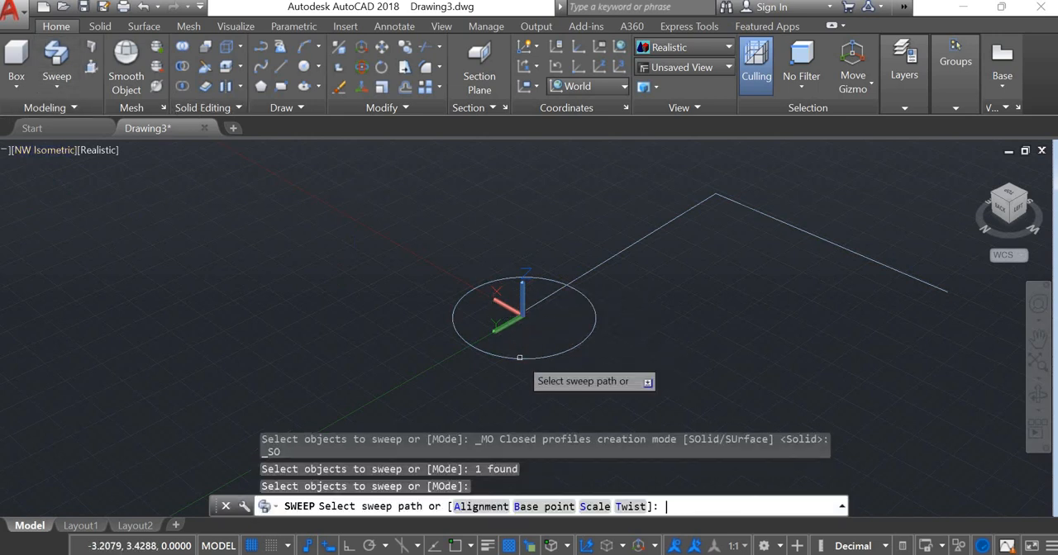
{"action": "left_click", "coordinate": [623, 249]}
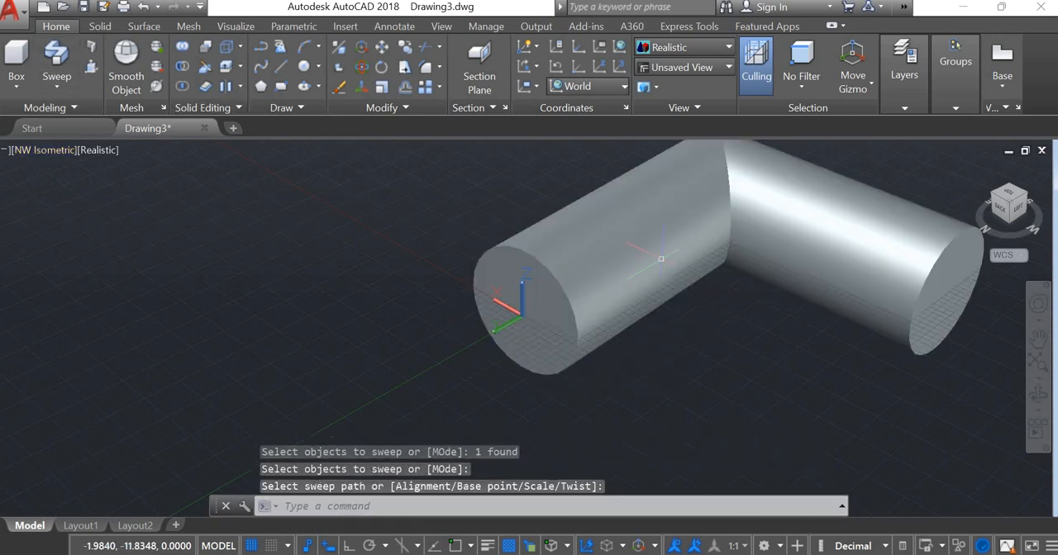
{"action": "scroll", "coordinate": [653, 248], "scroll_direction": "down", "scroll_amount": 3}
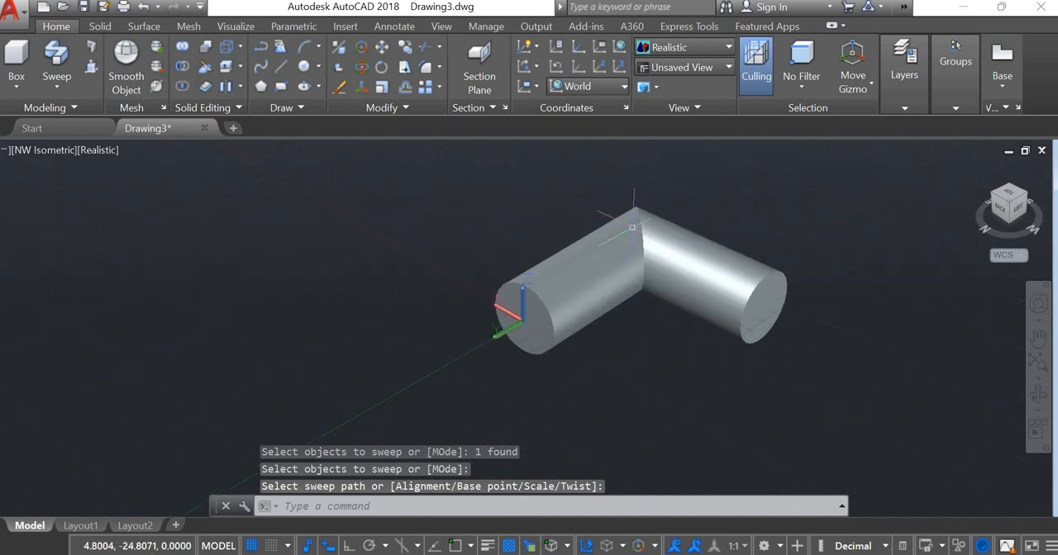
{"action": "middle_click_drag", "start_coordinate": [632, 227], "coordinate": [609, 279]}
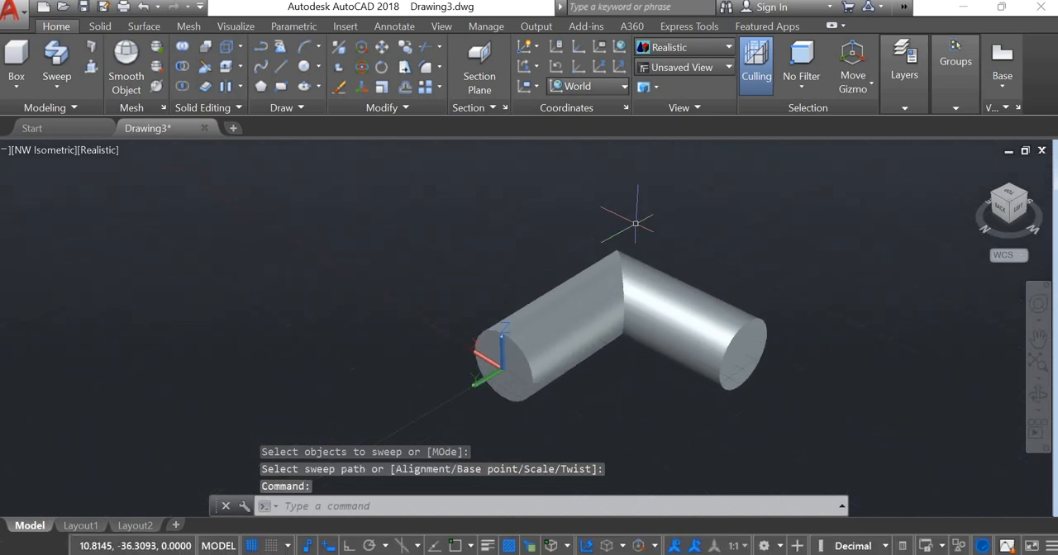